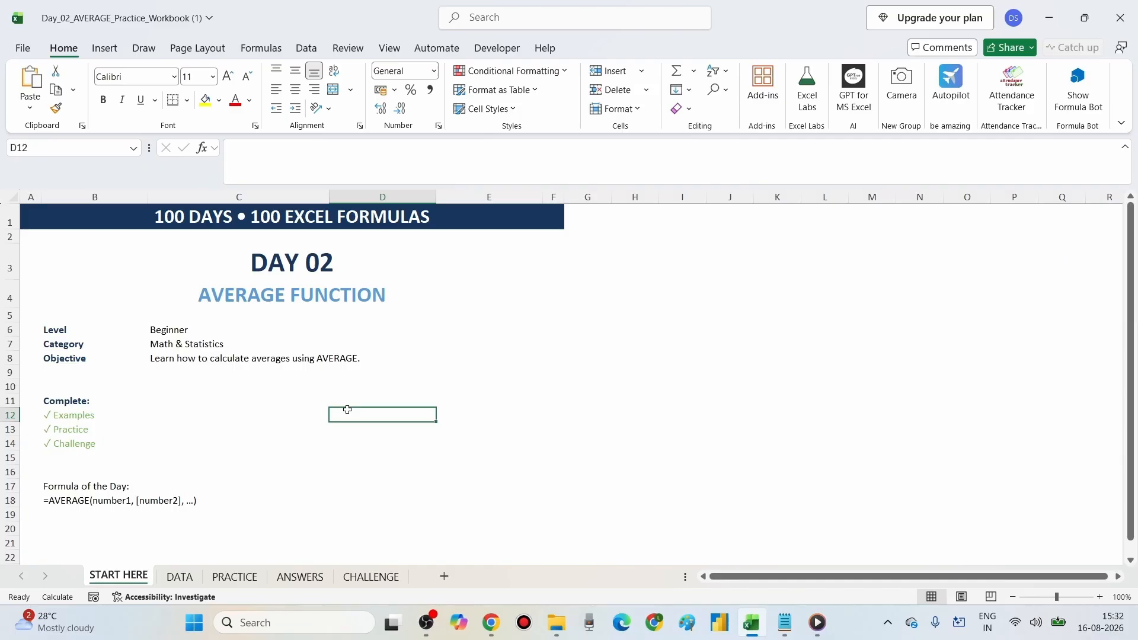
Examine the START HERE sheet's AVERAGE lesson details: level, category, objective and the completion checklist
{"action": "mouse_move", "coordinate": [150, 274]}
{"action": "left_mouse_down"}
{"action": "mouse_move", "coordinate": [168, 455]}
{"action": "mouse_move", "coordinate": [160, 514]}
{"action": "left_mouse_up"}
{"action": "left_click", "coordinate": [126, 305]}
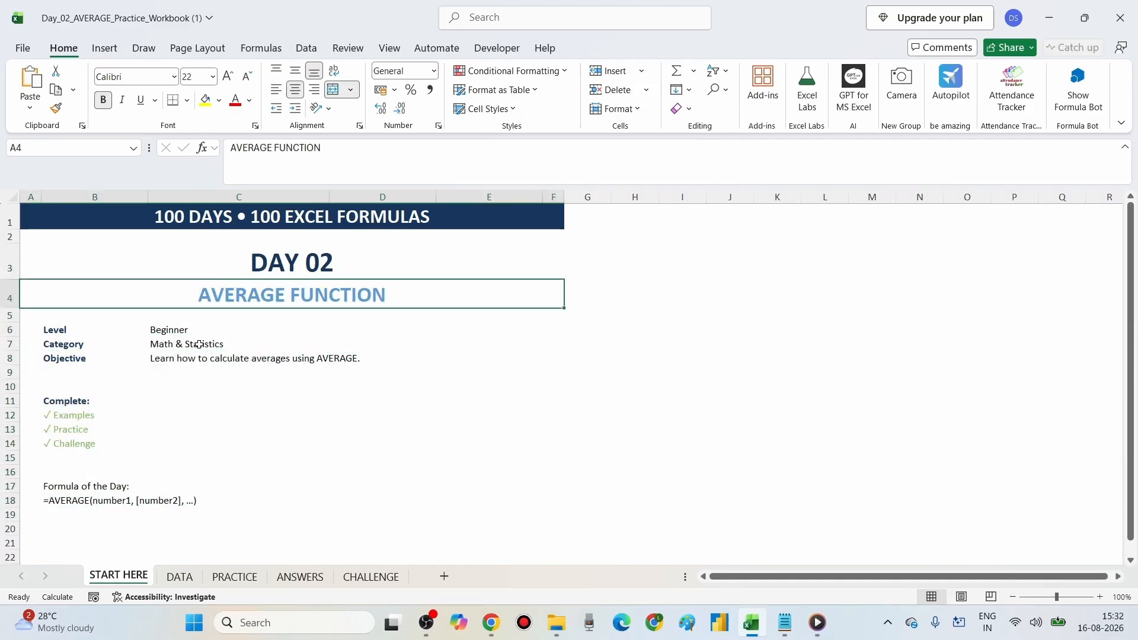
{"action": "left_click", "coordinate": [200, 344]}
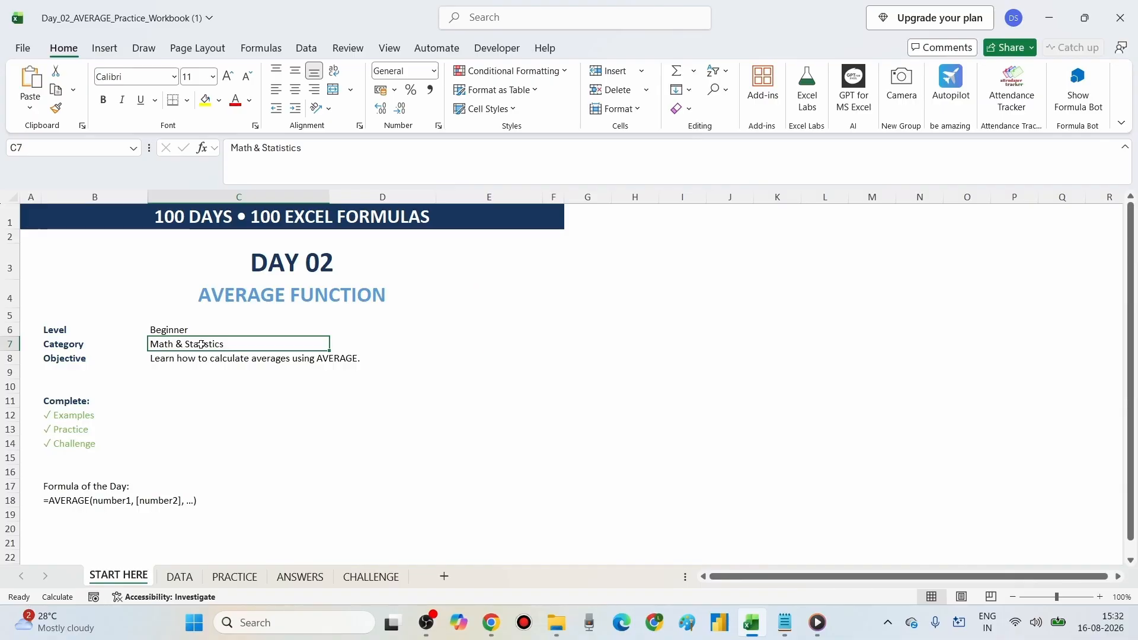
{"action": "left_click", "coordinate": [208, 294]}
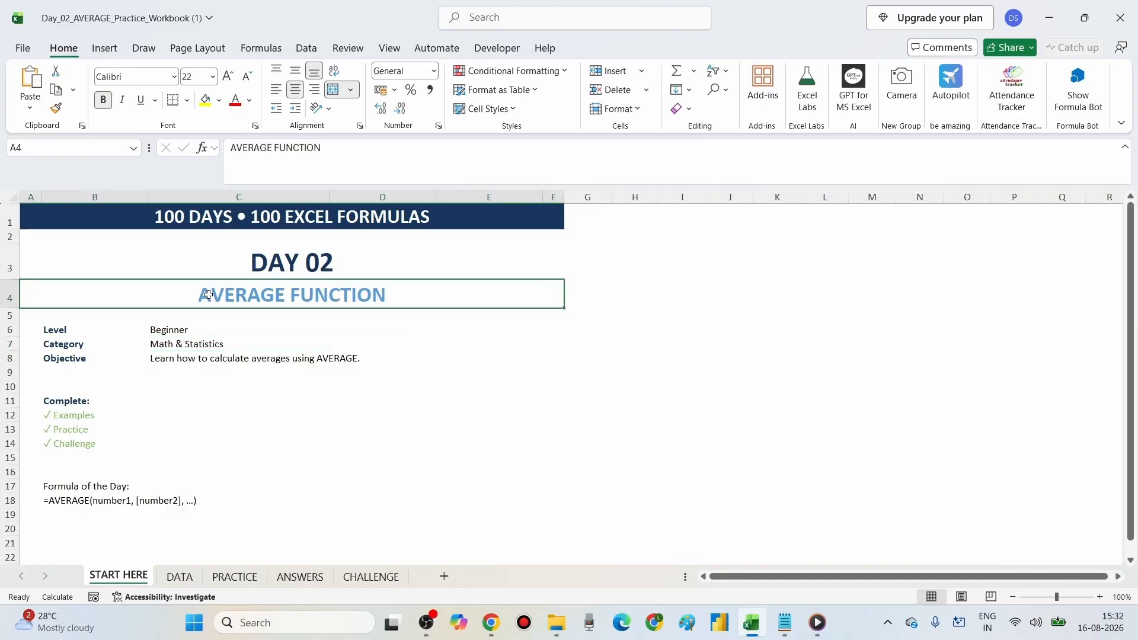
{"action": "left_click", "coordinate": [182, 325]}
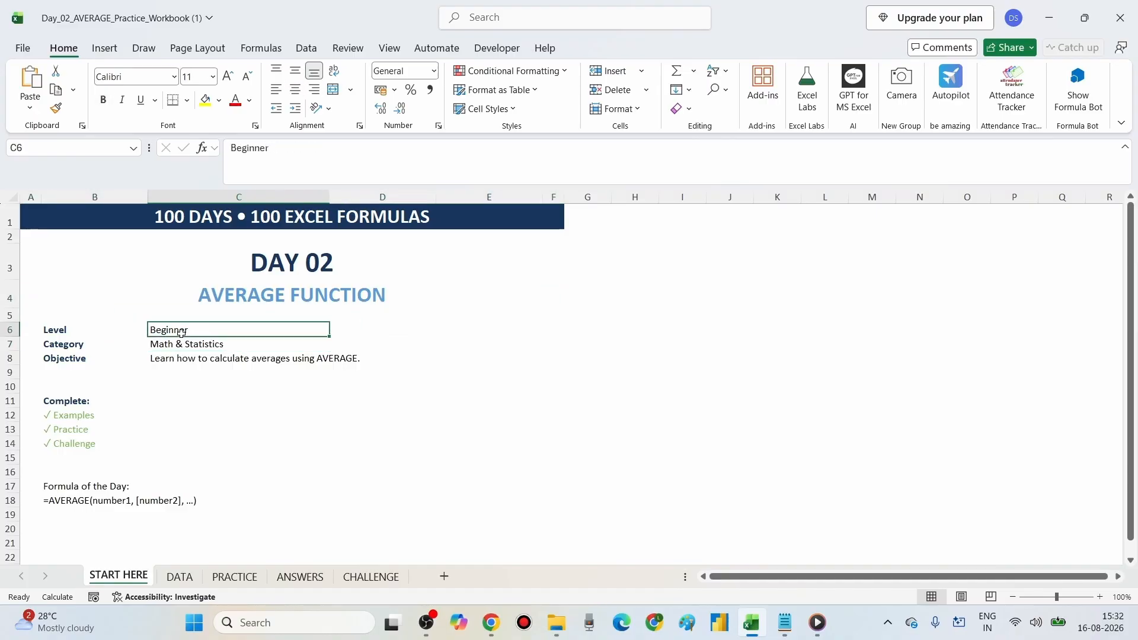
{"action": "left_click", "coordinate": [193, 341]}
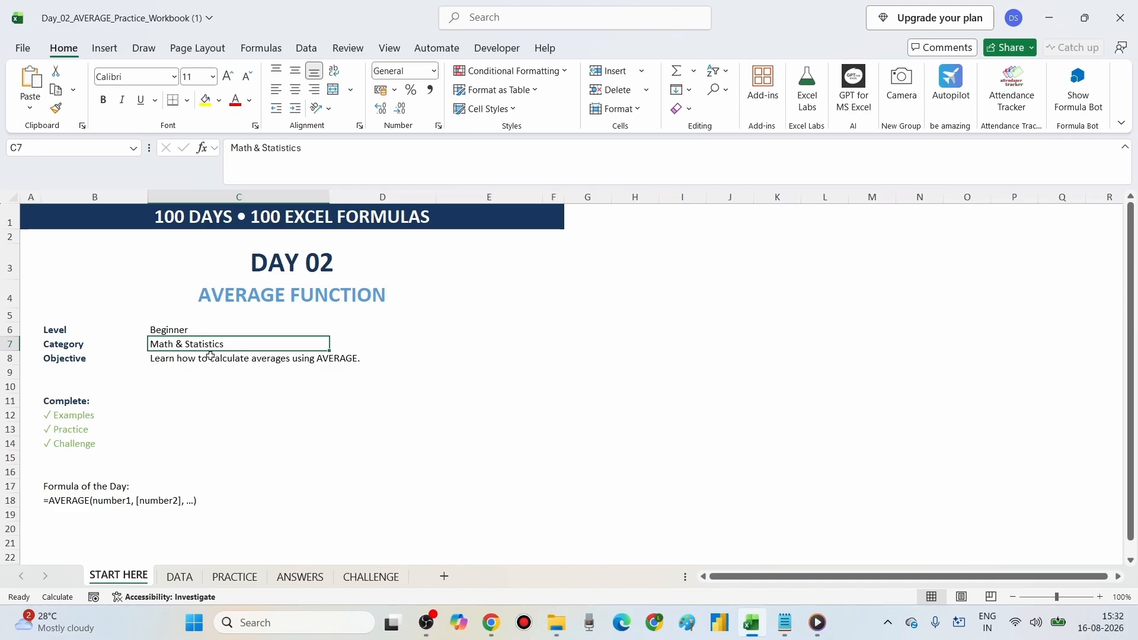
{"action": "left_click", "coordinate": [207, 357]}
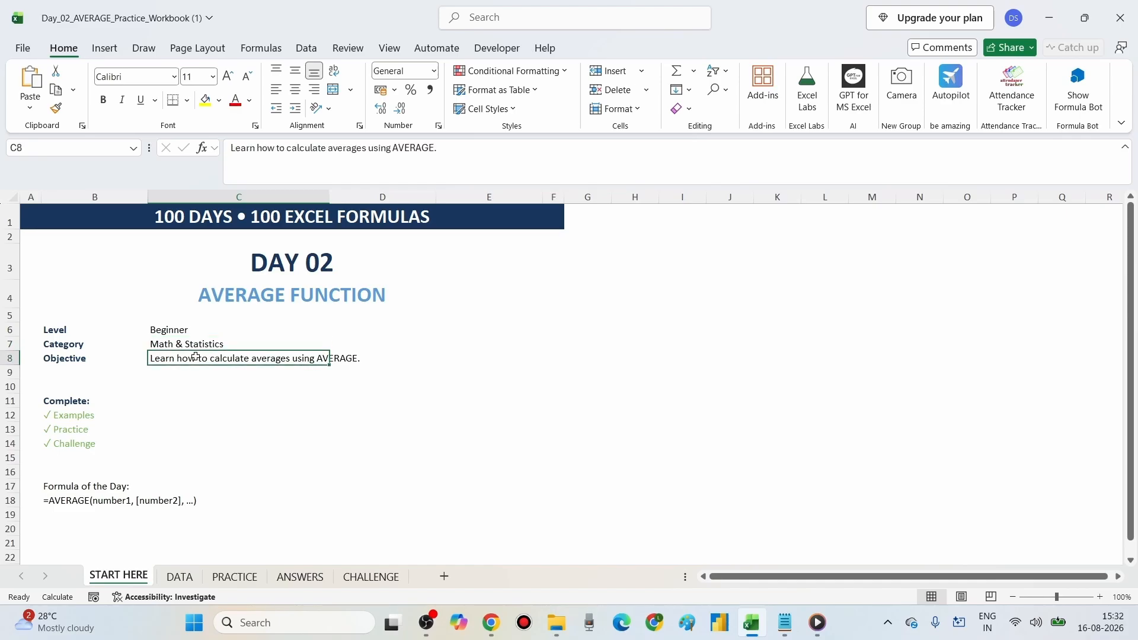
{"action": "double_click", "coordinate": [196, 358]}
{"action": "left_click_drag", "start_coordinate": [153, 361], "coordinate": [404, 363]}
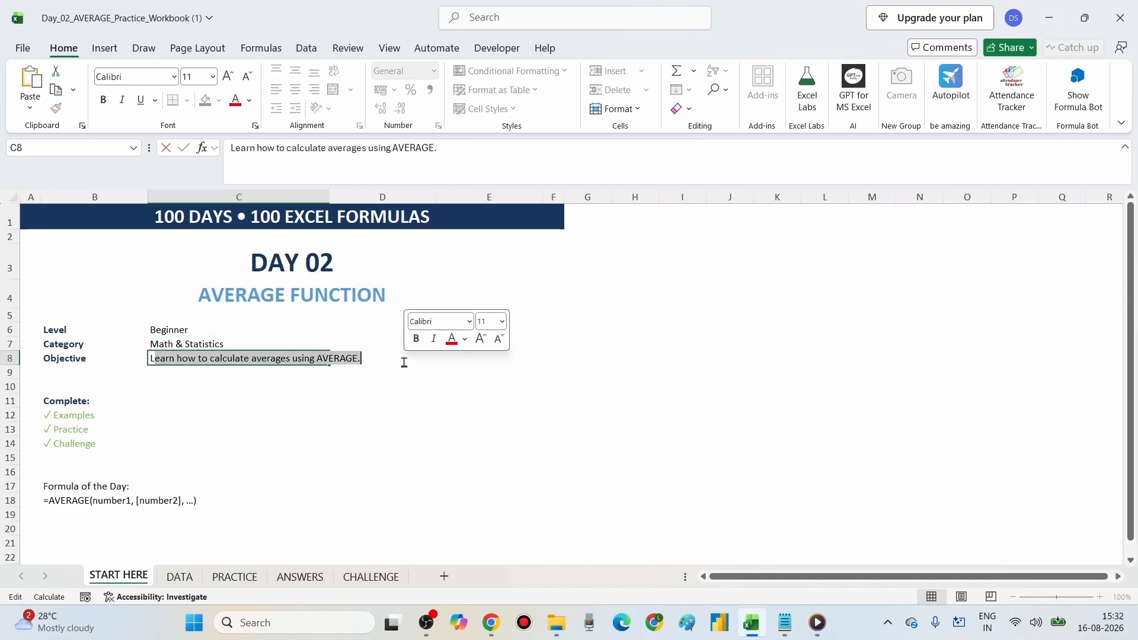
{"action": "key", "text": "Escape"}
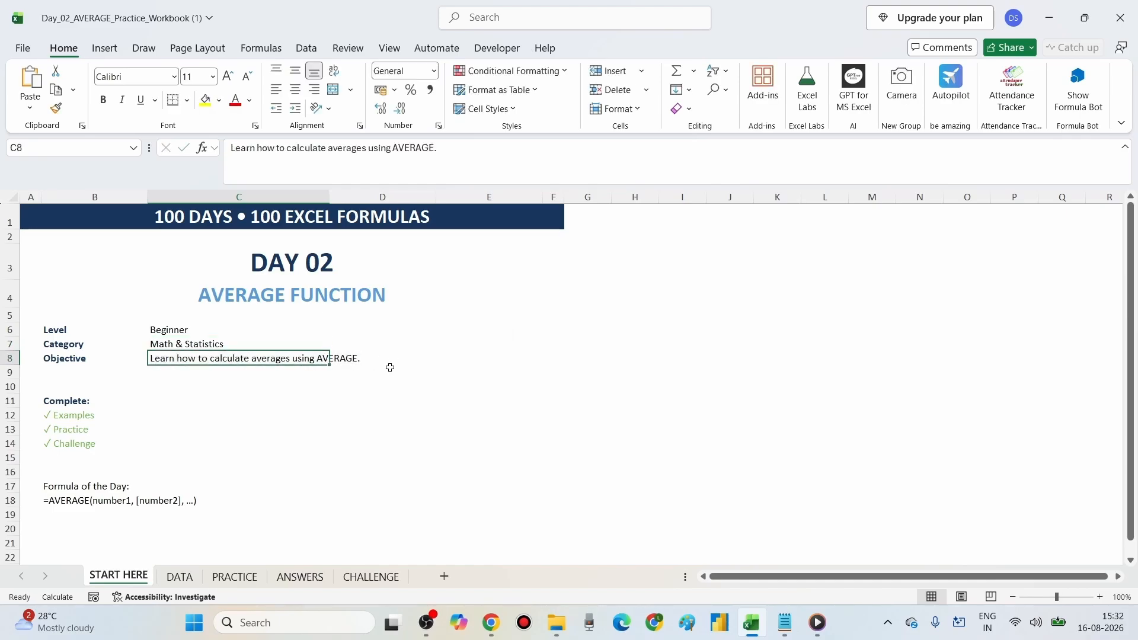
{"action": "left_click", "coordinate": [90, 415]}
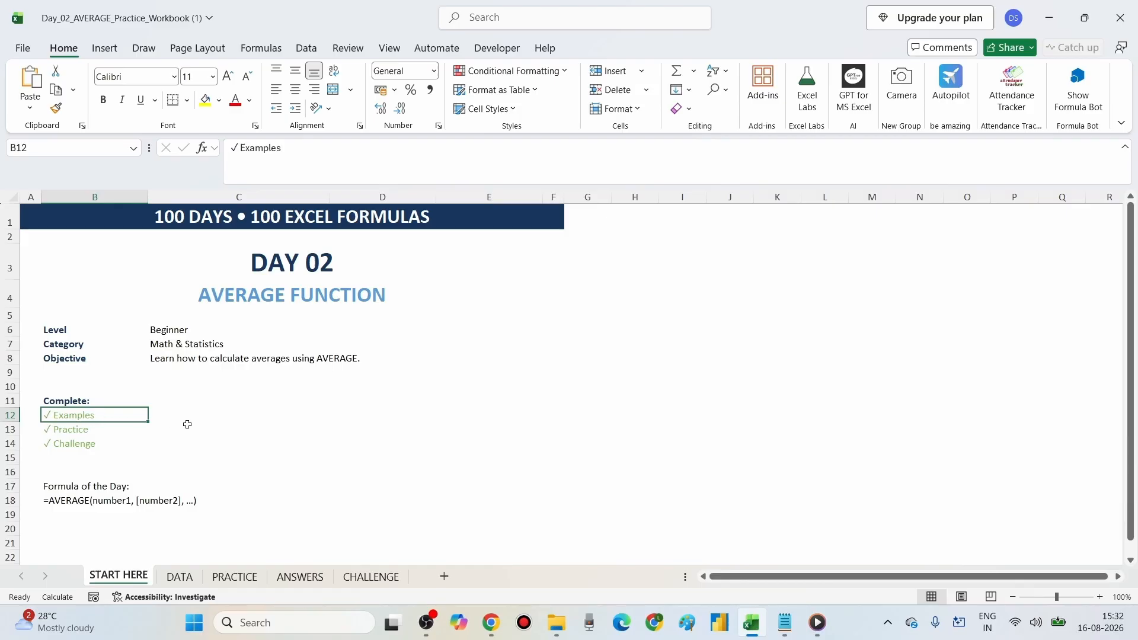
{"action": "key", "text": "Down"}
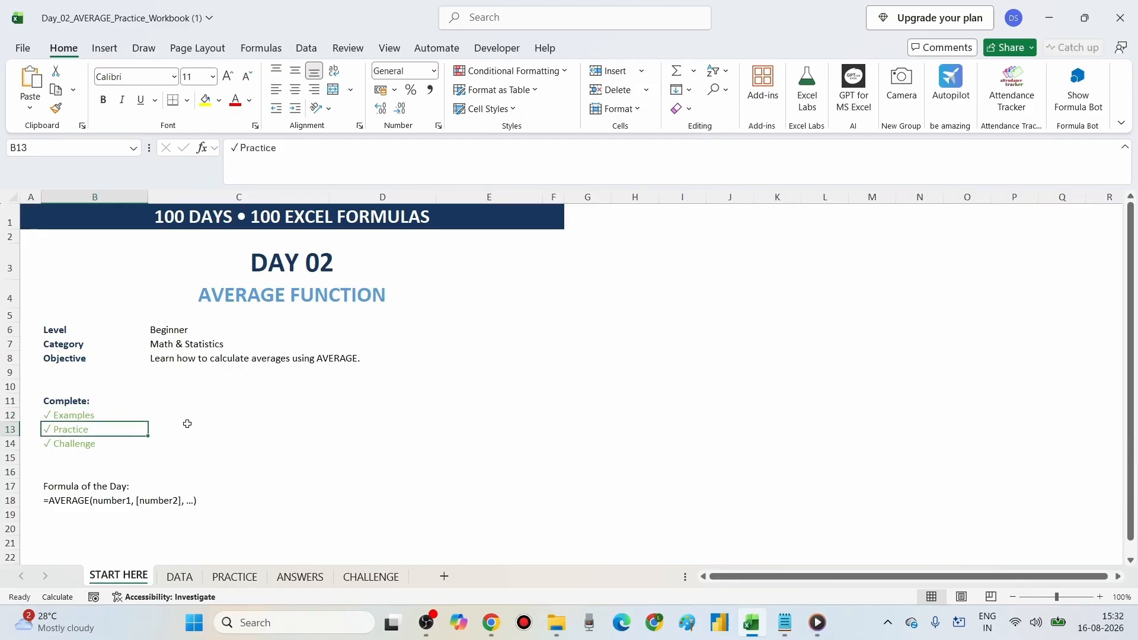
{"action": "key", "text": "Down"}
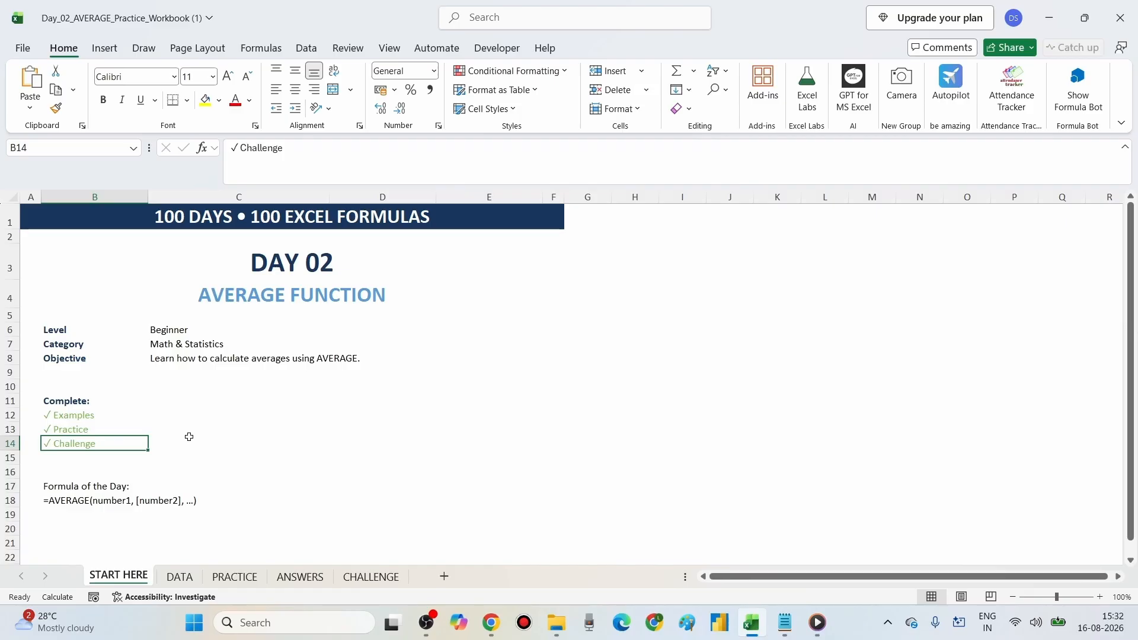
Examine the DATA sheet's sales table, covering each column from Invoice ID to Revenue and the records down to the last row
{"action": "left_click", "coordinate": [179, 577]}
{"action": "scroll", "coordinate": [251, 399], "scroll_direction": "up", "scroll_amount": 5}
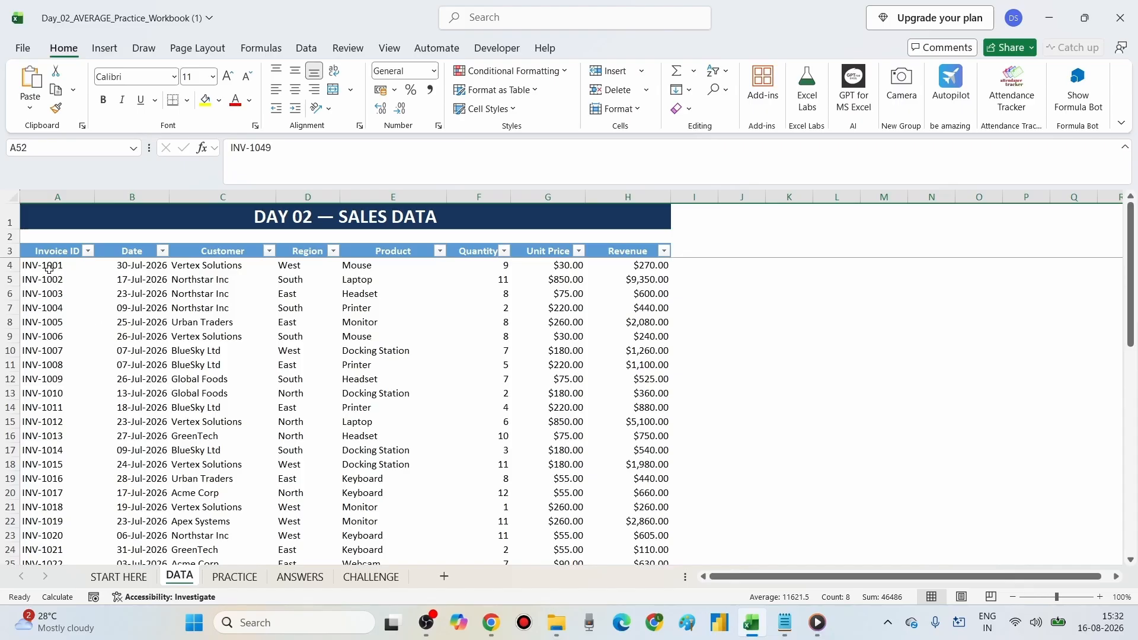
{"action": "left_click_drag", "start_coordinate": [50, 269], "coordinate": [598, 504]}
{"action": "left_click", "coordinate": [256, 403]}
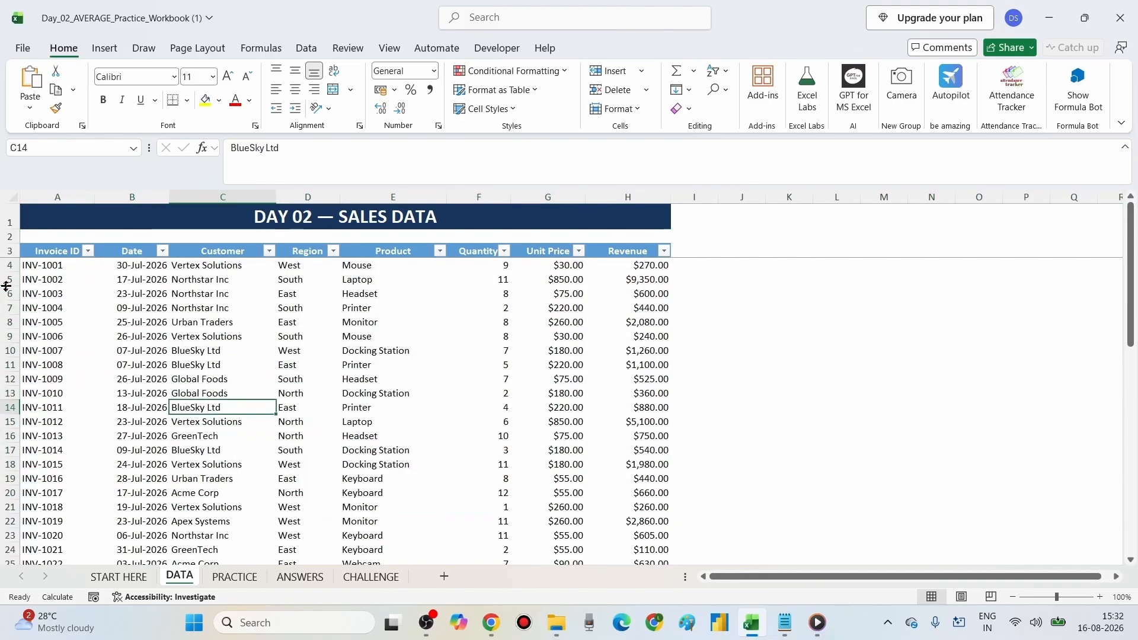
{"action": "left_click", "coordinate": [41, 254]}
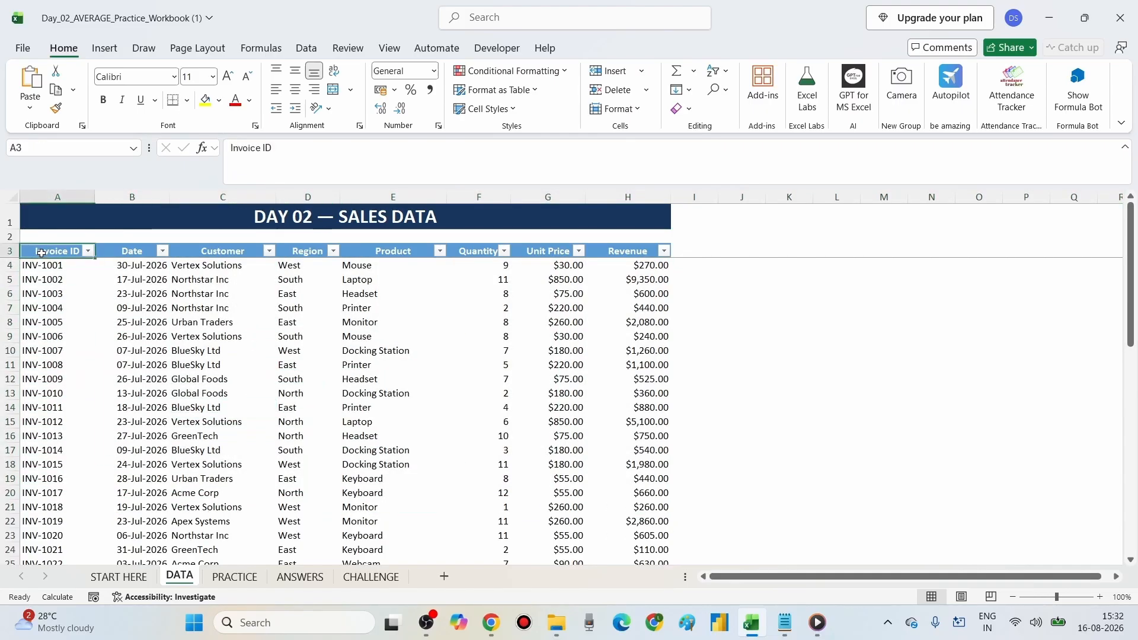
{"action": "left_click", "coordinate": [127, 248]}
{"action": "left_click", "coordinate": [226, 254]}
{"action": "left_click", "coordinate": [299, 254]}
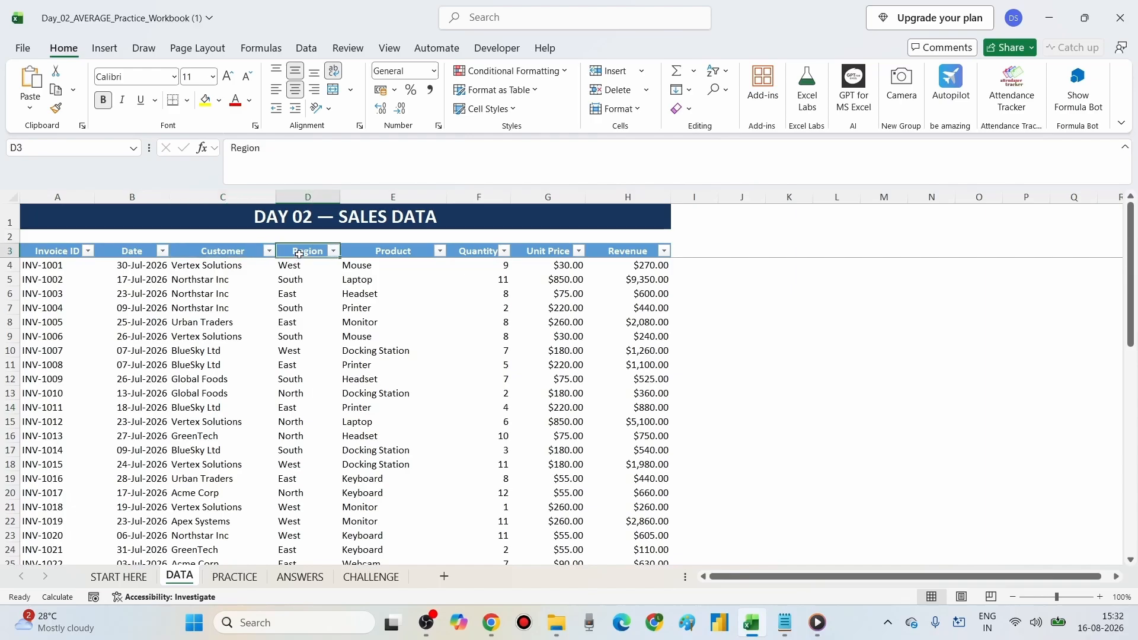
{"action": "left_click", "coordinate": [409, 251]}
{"action": "left_click", "coordinate": [486, 255]}
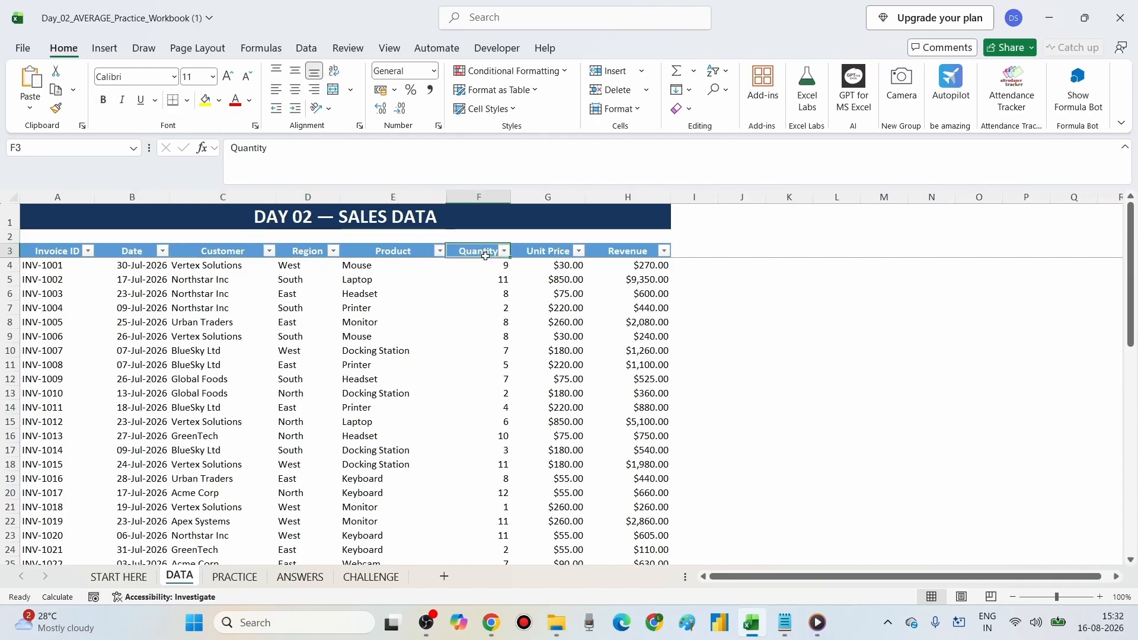
{"action": "left_click", "coordinate": [559, 253]}
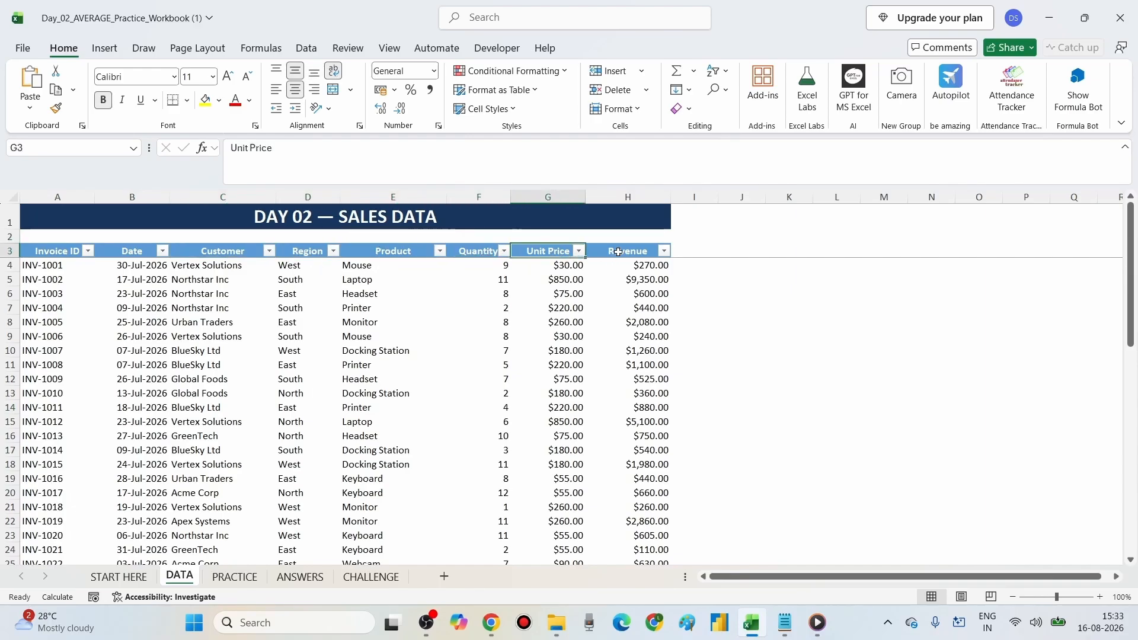
{"action": "left_click", "coordinate": [618, 252]}
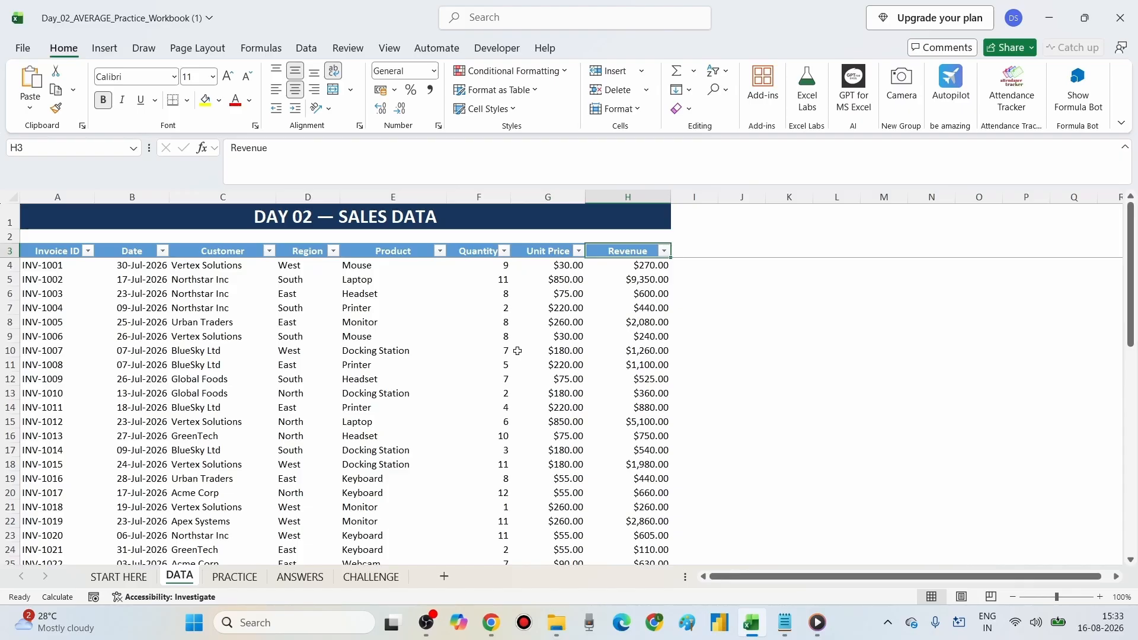
{"action": "scroll", "coordinate": [326, 351], "scroll_direction": "down", "scroll_amount": 13}
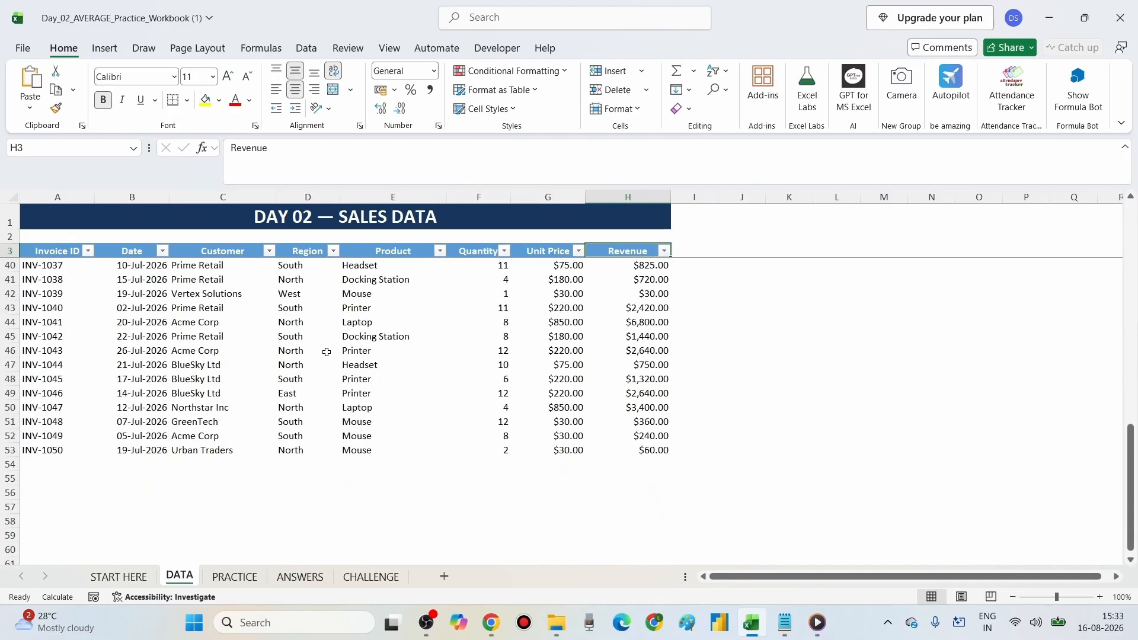
{"action": "left_click", "coordinate": [71, 414]}
{"action": "scroll", "coordinate": [71, 410], "scroll_direction": "up", "scroll_amount": 13}
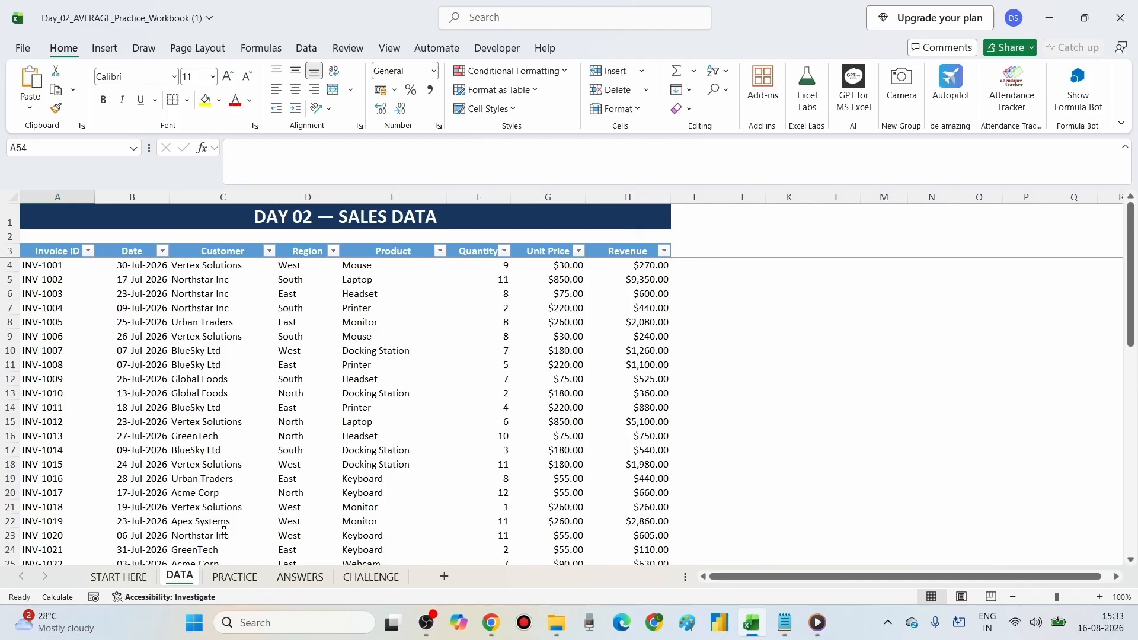
Read the five tasks on the PRACTICE sheet, focusing on Question 1 about the average quantity sold
{"action": "left_click", "coordinate": [227, 579]}
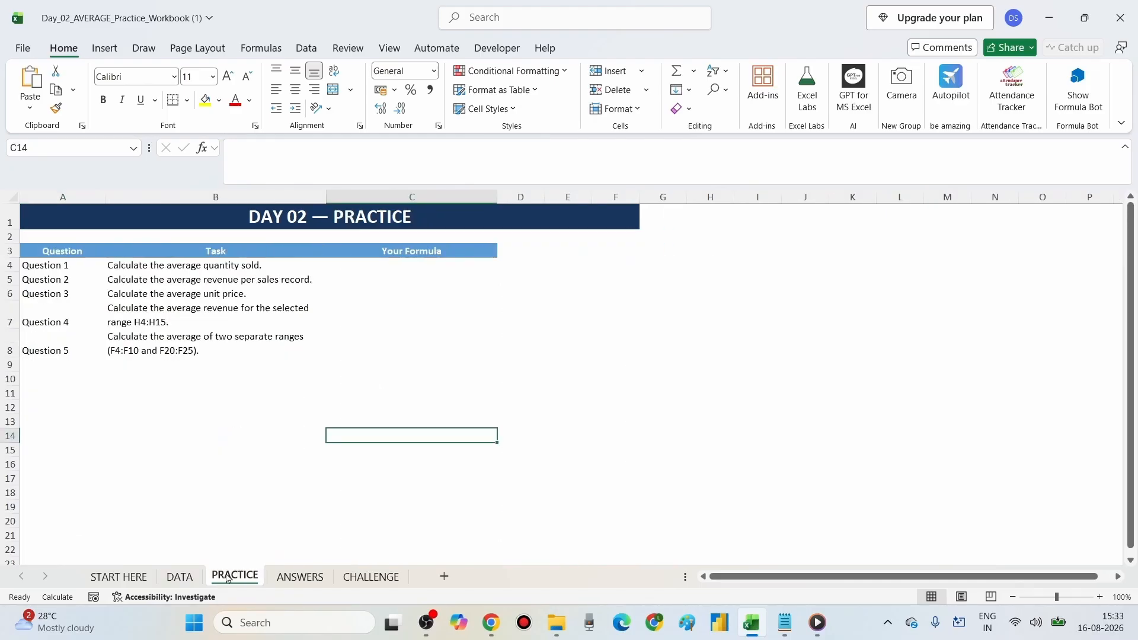
{"action": "left_click", "coordinate": [177, 355]}
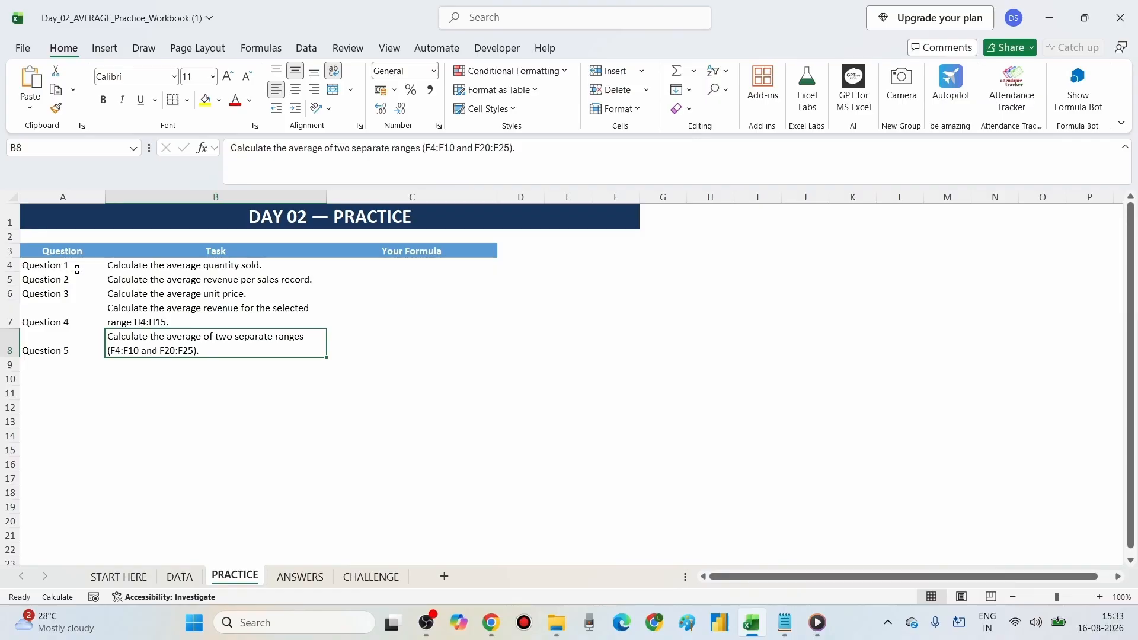
{"action": "left_click_drag", "start_coordinate": [77, 270], "coordinate": [73, 356]}
{"action": "left_click", "coordinate": [139, 291]}
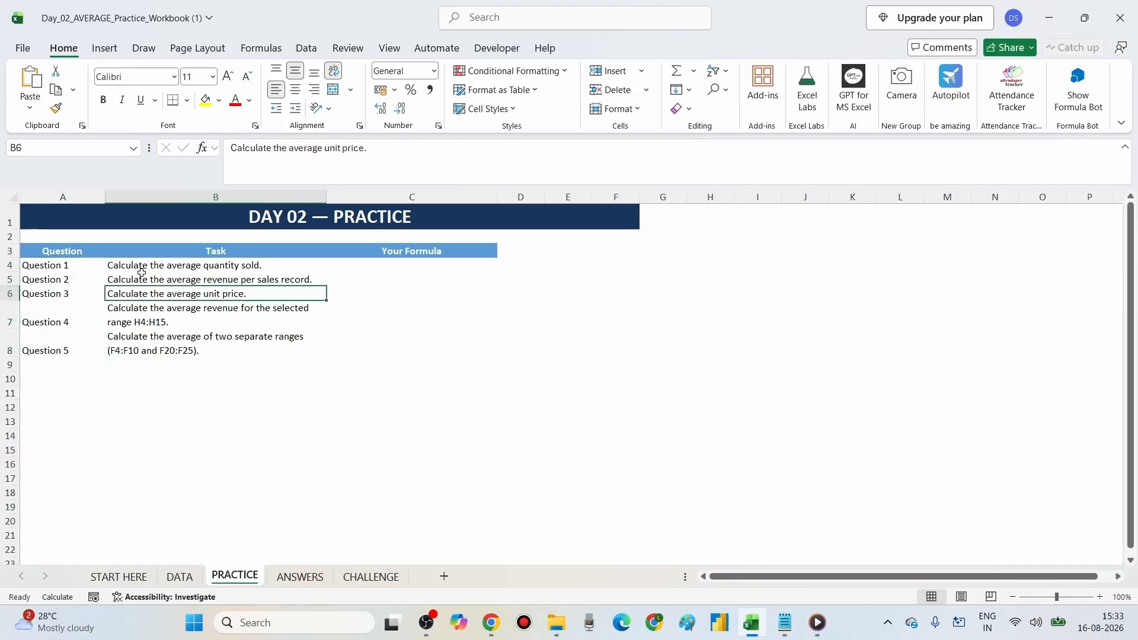
{"action": "left_click_drag", "start_coordinate": [141, 271], "coordinate": [132, 357]}
{"action": "key", "text": "Right"}
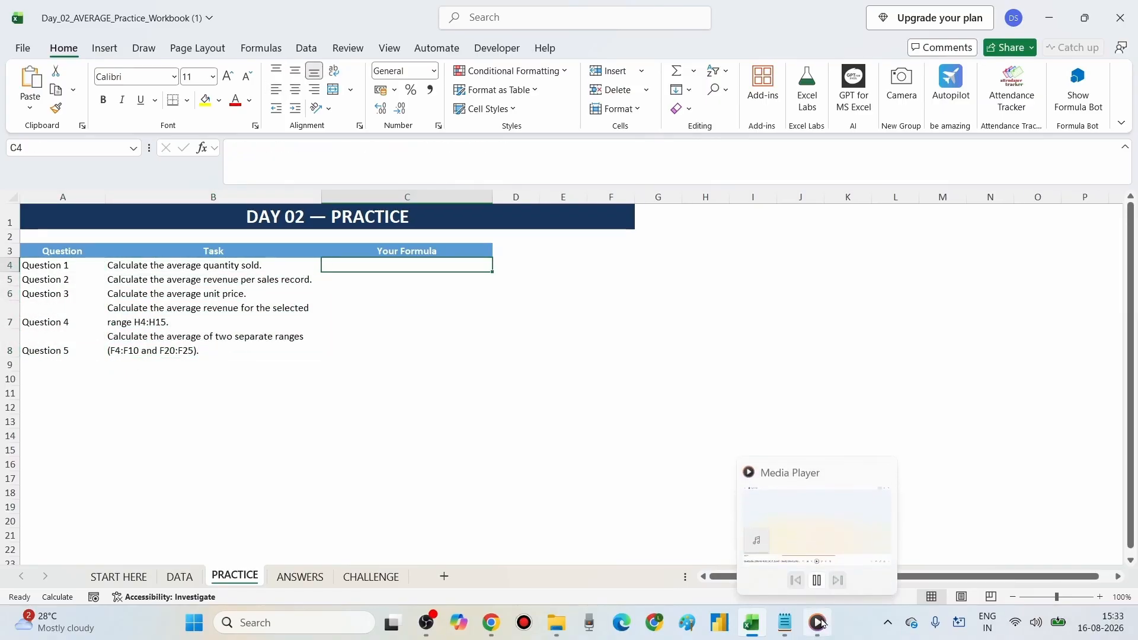
{"action": "left_click", "coordinate": [118, 266]}
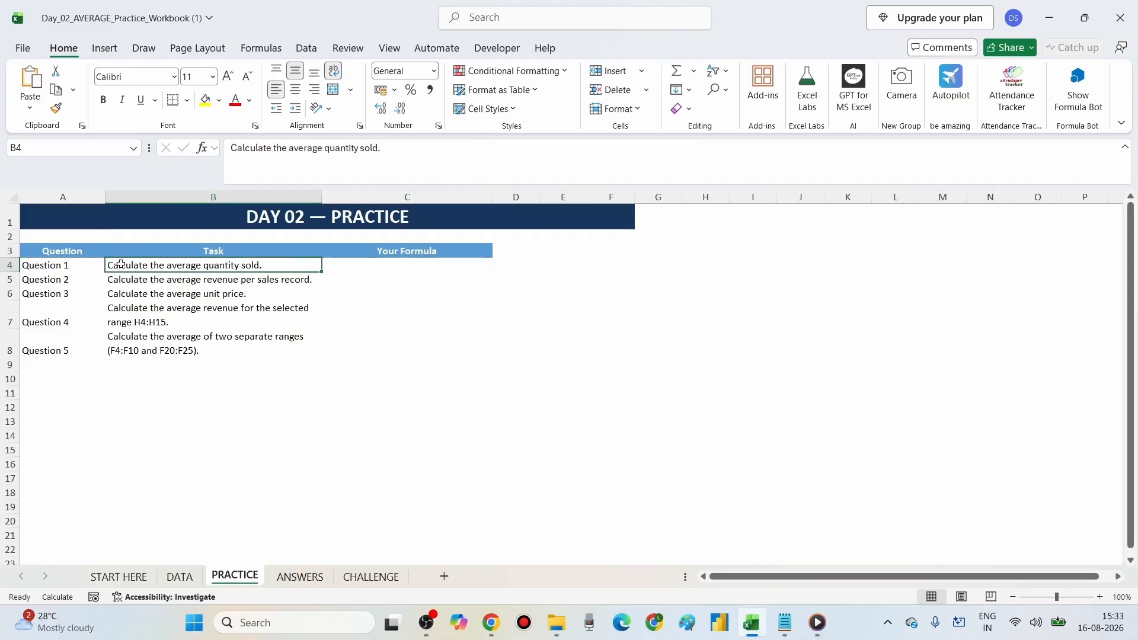
{"action": "double_click", "coordinate": [119, 267]}
{"action": "left_click_drag", "start_coordinate": [118, 267], "coordinate": [270, 268]}
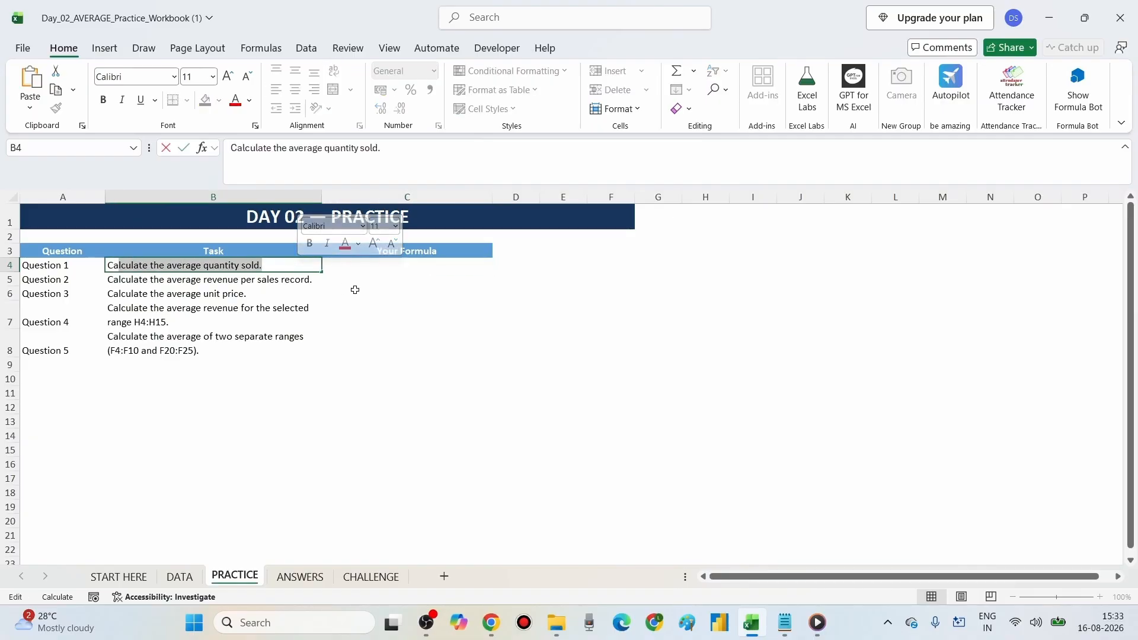
Answer Question 1 in cell C4 with =AVERAGE(DATA!F4:F53) and left-align the cell
{"action": "left_click", "coordinate": [359, 267]}
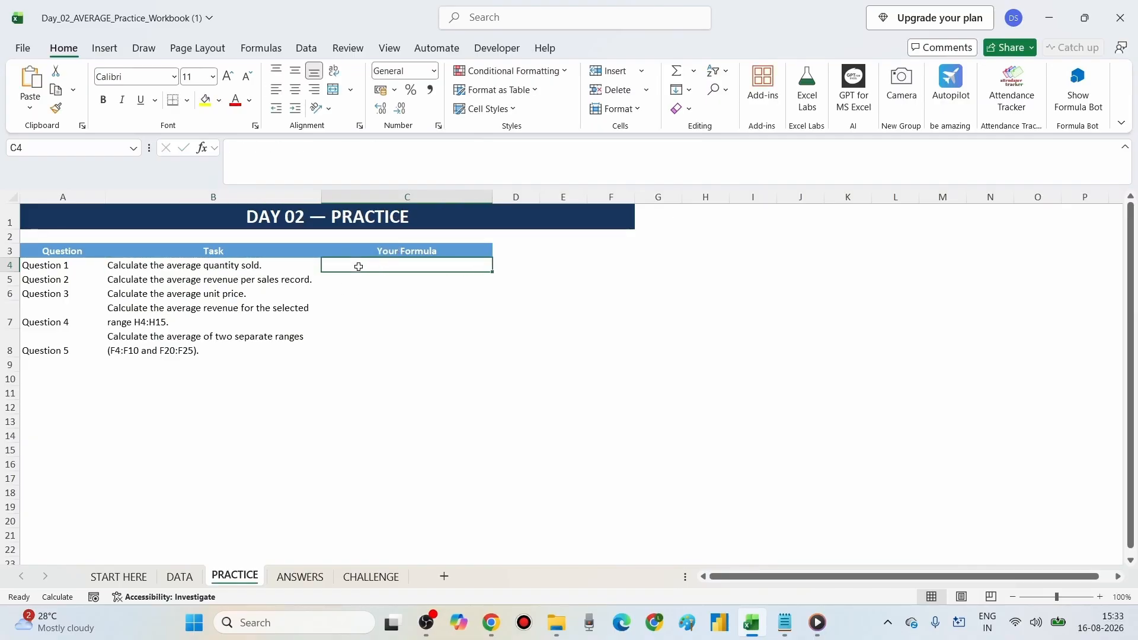
{"action": "type", "text": "=a"}
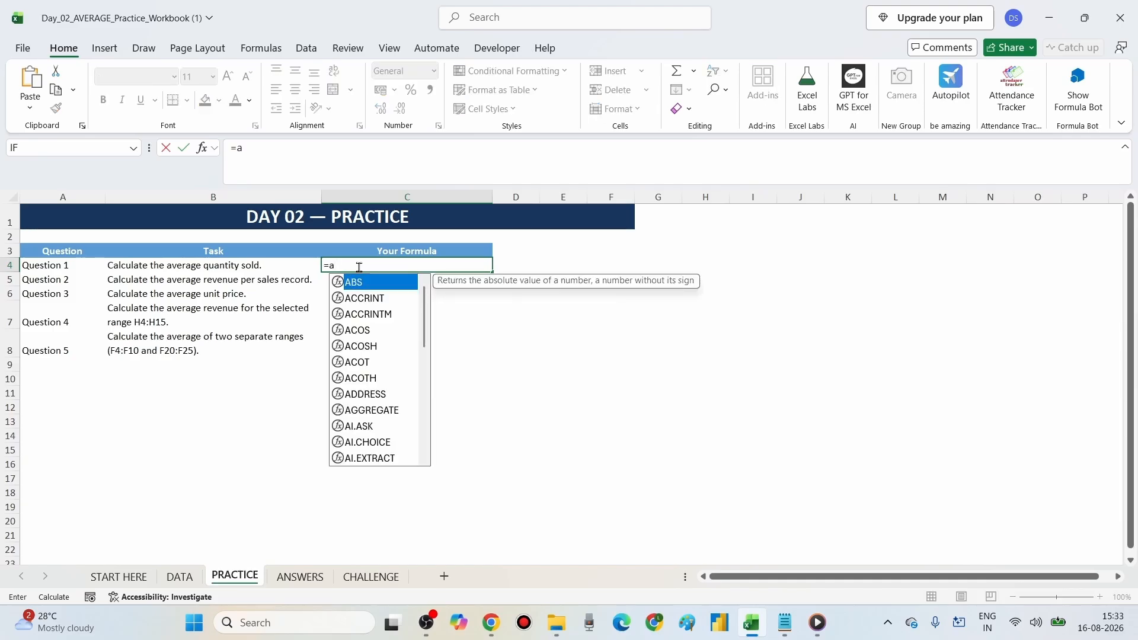
{"action": "type", "text": "vera"}
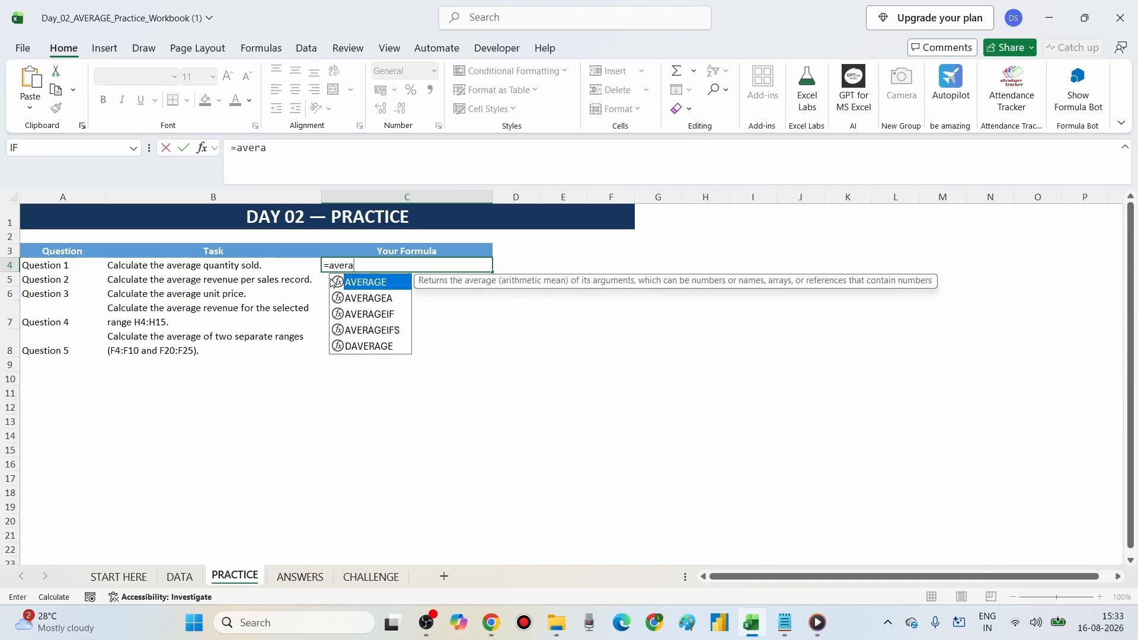
{"action": "double_click", "coordinate": [360, 282]}
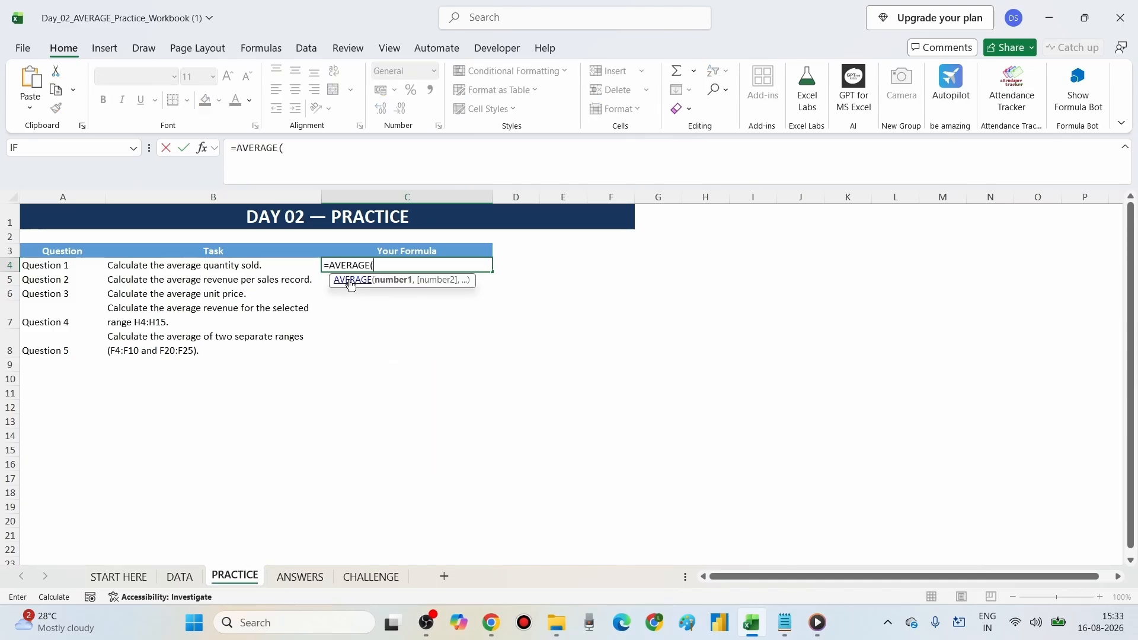
{"action": "left_click", "coordinate": [180, 577]}
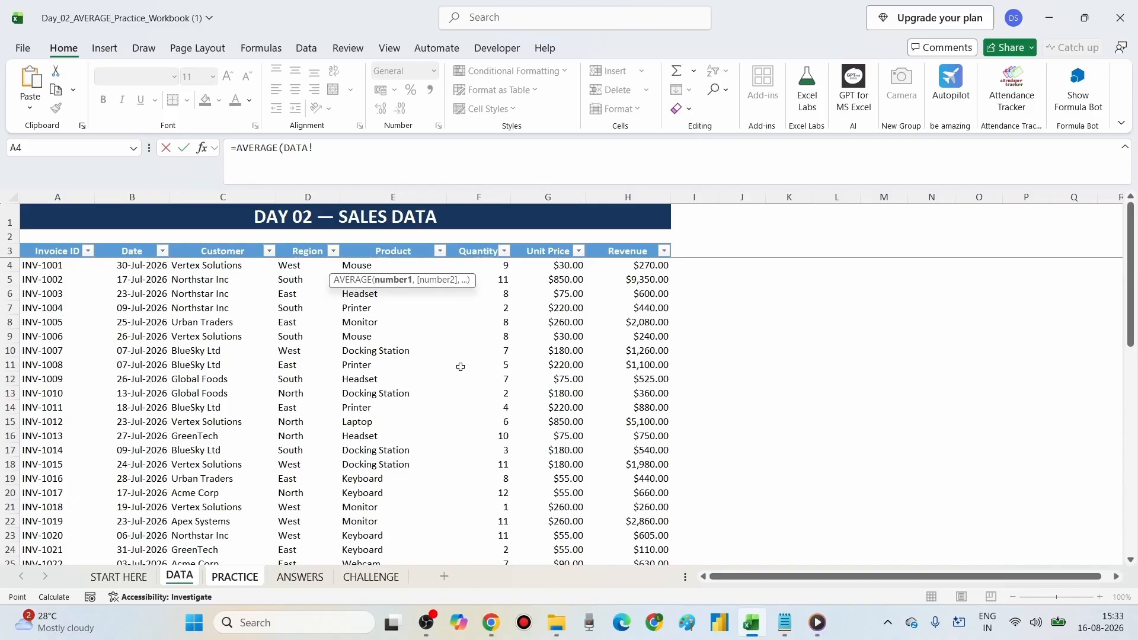
{"action": "left_click", "coordinate": [485, 265]}
{"action": "key", "text": "ctrl+shift+Down"}
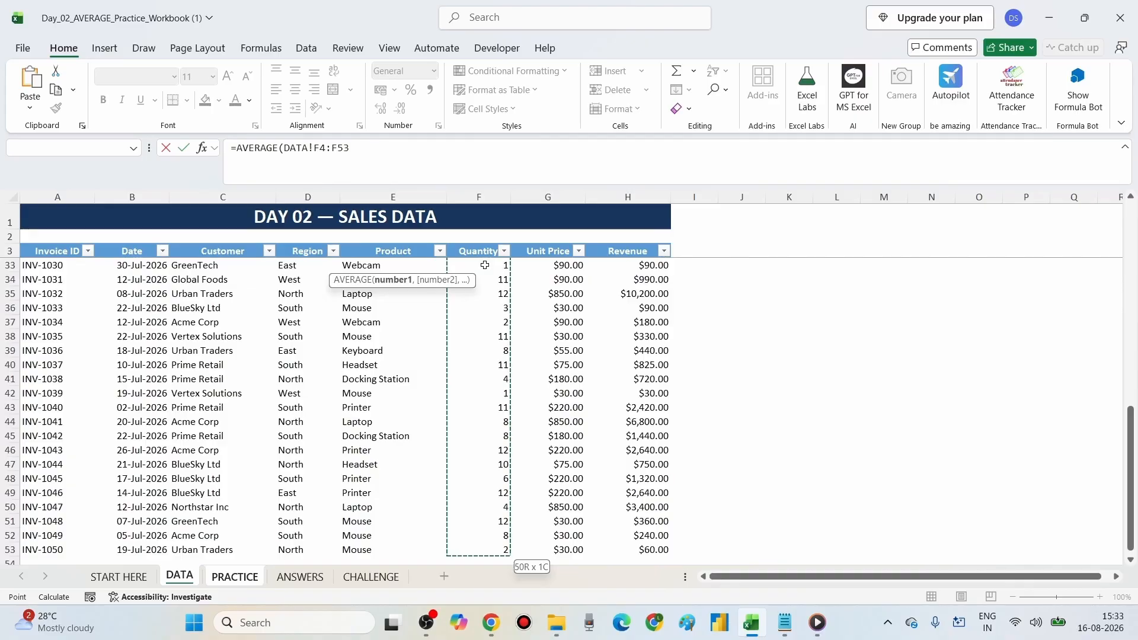
{"action": "key", "text": "Return"}
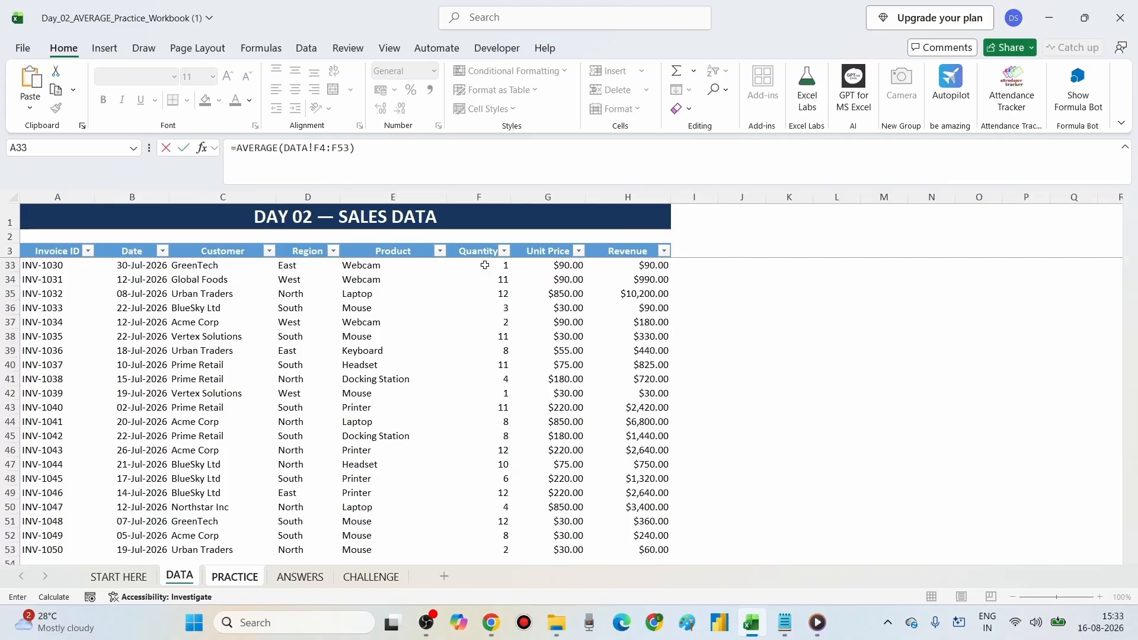
{"action": "left_click", "coordinate": [484, 266]}
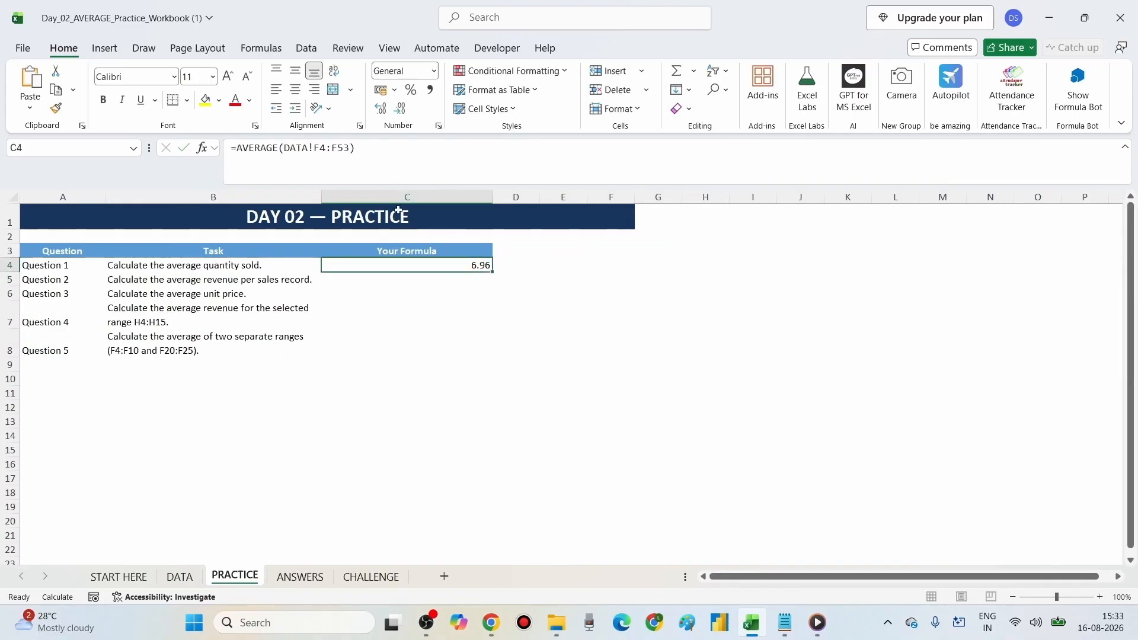
{"action": "left_click", "coordinate": [285, 90]}
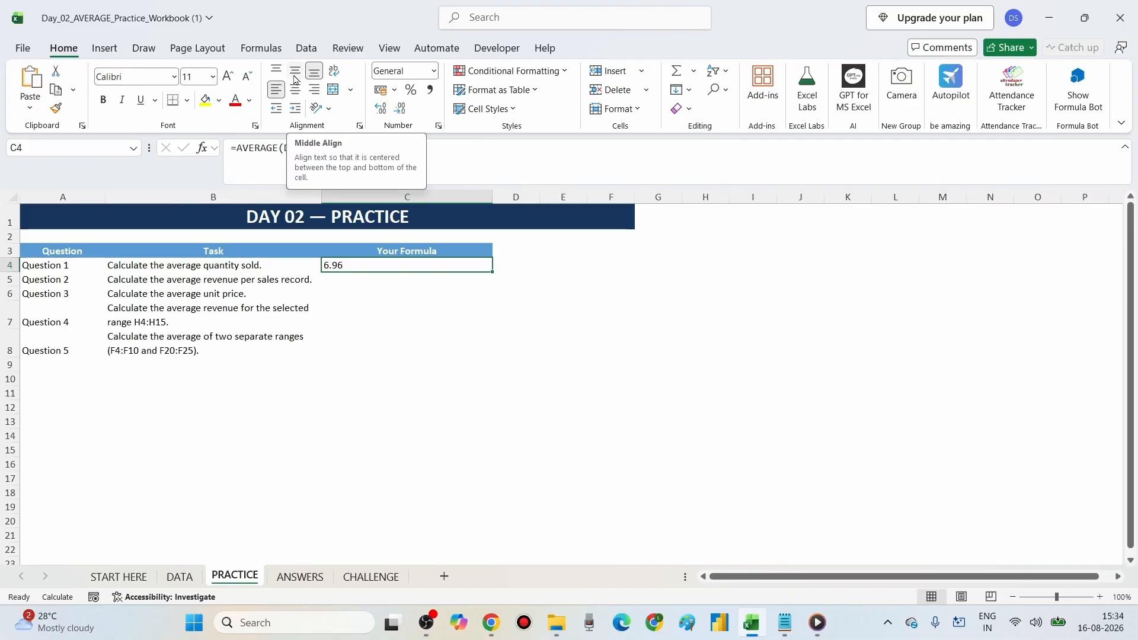
Middle-align the Question 1 answer in cell C4 and read the Question 2 task about average revenue per sales record
{"action": "left_click", "coordinate": [296, 73]}
{"action": "left_click", "coordinate": [340, 279]}
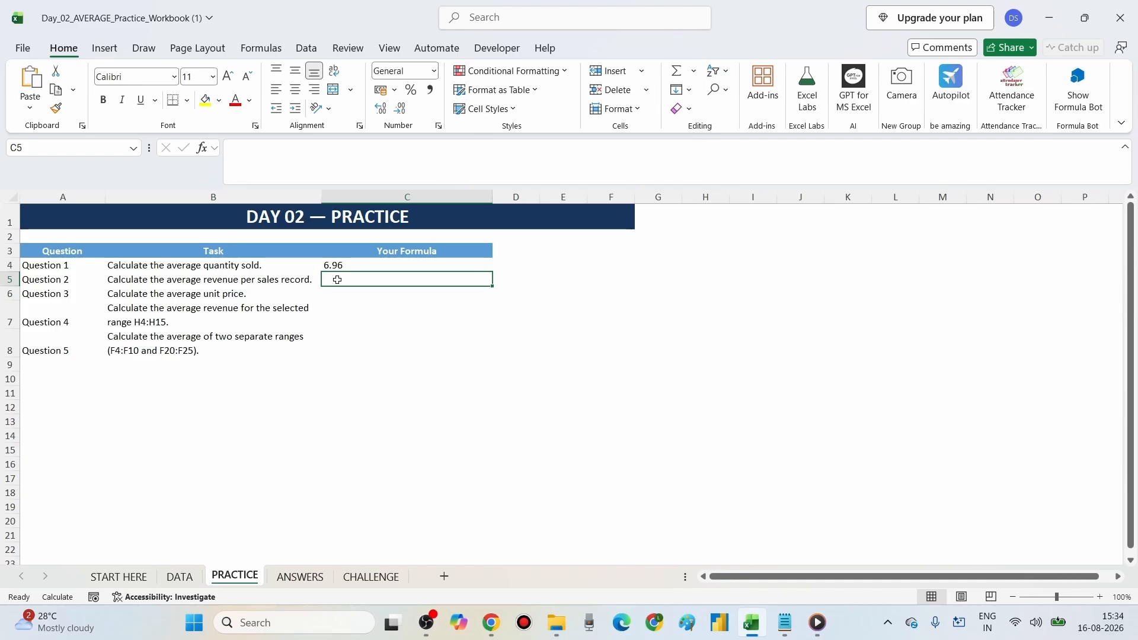
{"action": "left_click", "coordinate": [108, 282]}
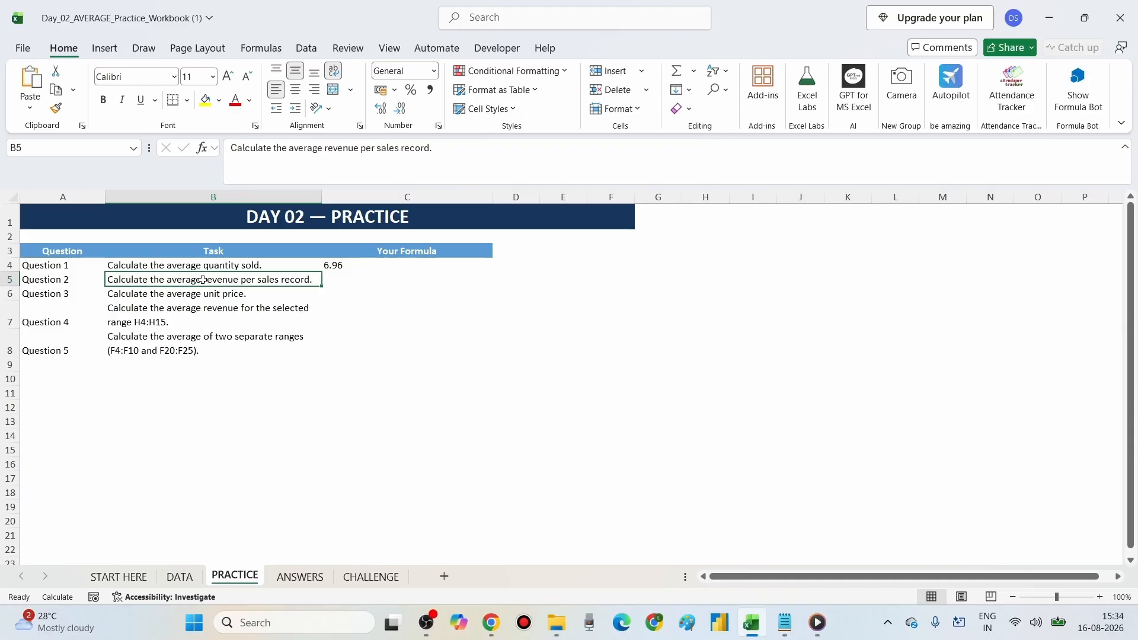
Answer Question 2 in cell C5 with =AVERAGE(DATA!H4:H53)
{"action": "left_click", "coordinate": [337, 282]}
{"action": "type", "text": "=aver"}
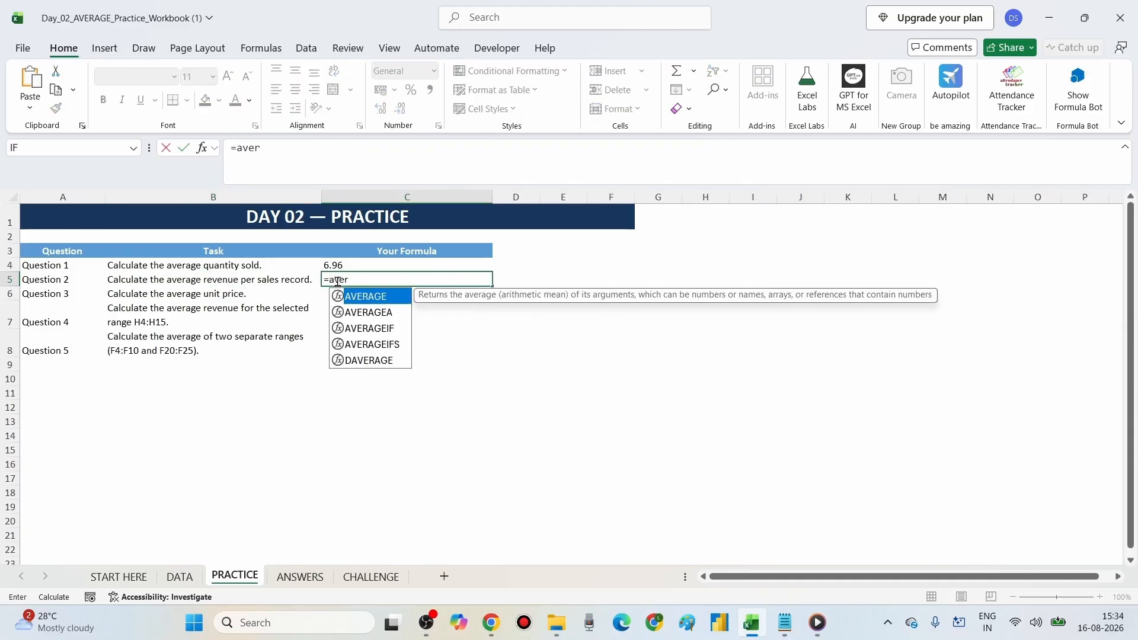
{"action": "double_click", "coordinate": [384, 296]}
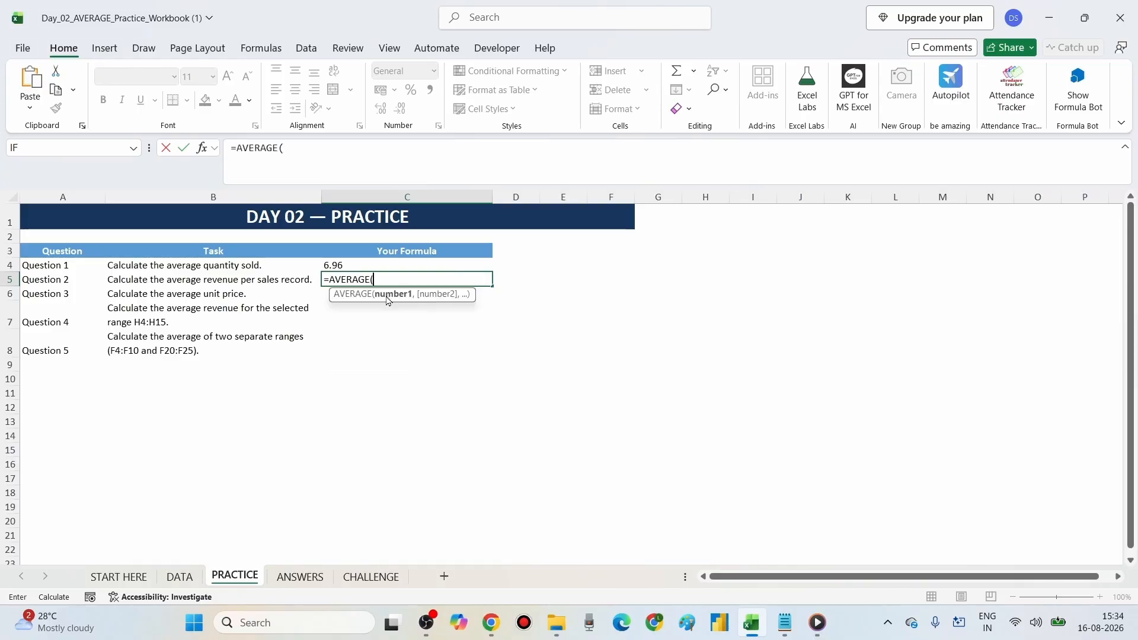
{"action": "left_click", "coordinate": [181, 577]}
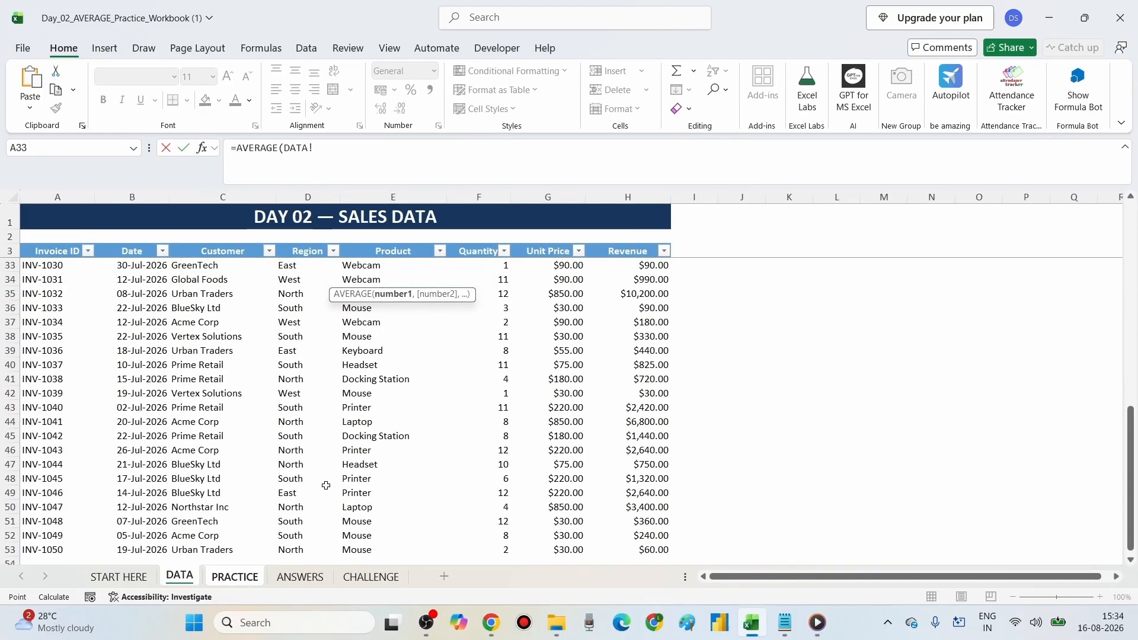
{"action": "scroll", "coordinate": [326, 485], "scroll_direction": "up", "scroll_amount": 5}
{"action": "scroll", "coordinate": [326, 485], "scroll_direction": "up", "scroll_amount": 1}
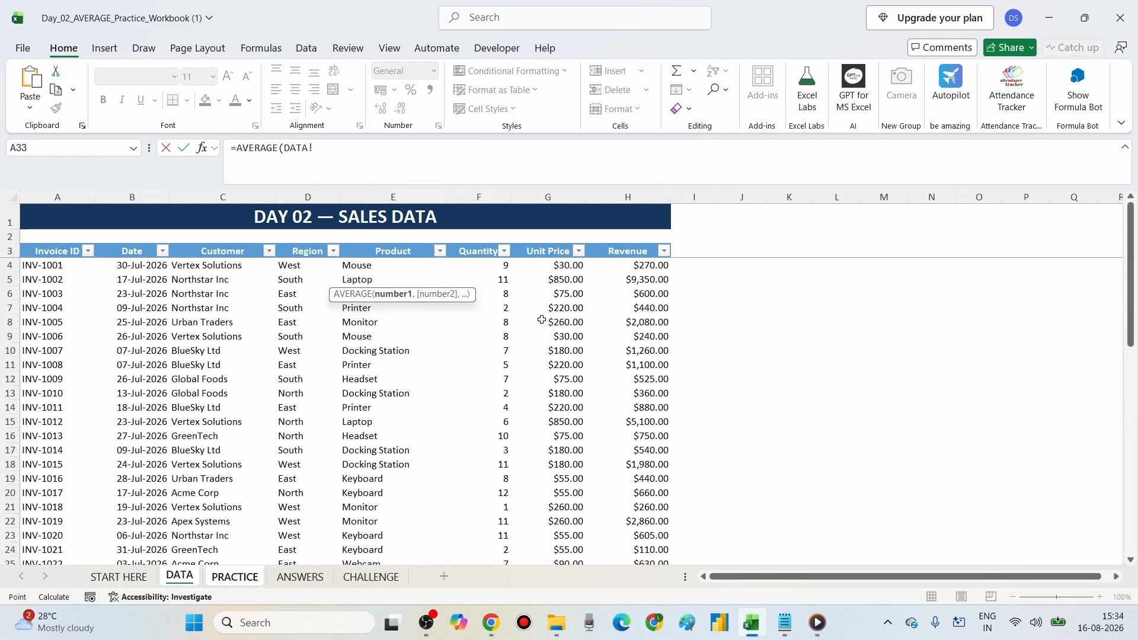
{"action": "left_click", "coordinate": [623, 267]}
{"action": "key", "text": "ctrl+shift+Down"}
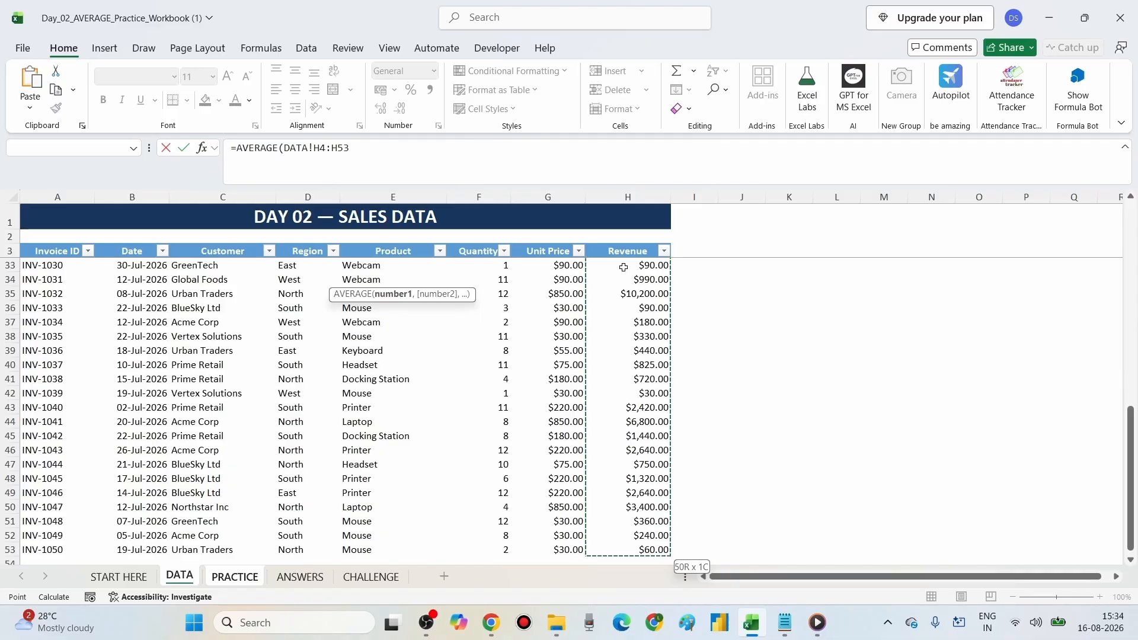
{"action": "type", "text": ")"}
{"action": "key", "text": "Return"}
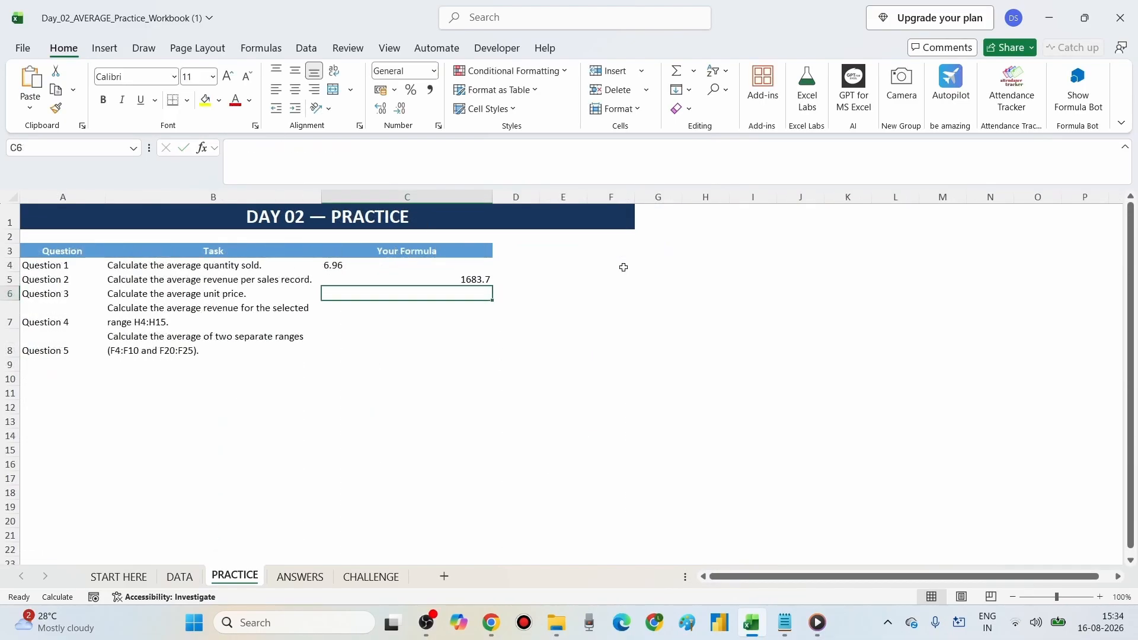
Left-align the Question 2 answer in cell C5 and narrow column C on the PRACTICE sheet
{"action": "left_click", "coordinate": [450, 279]}
{"action": "left_click", "coordinate": [276, 89]}
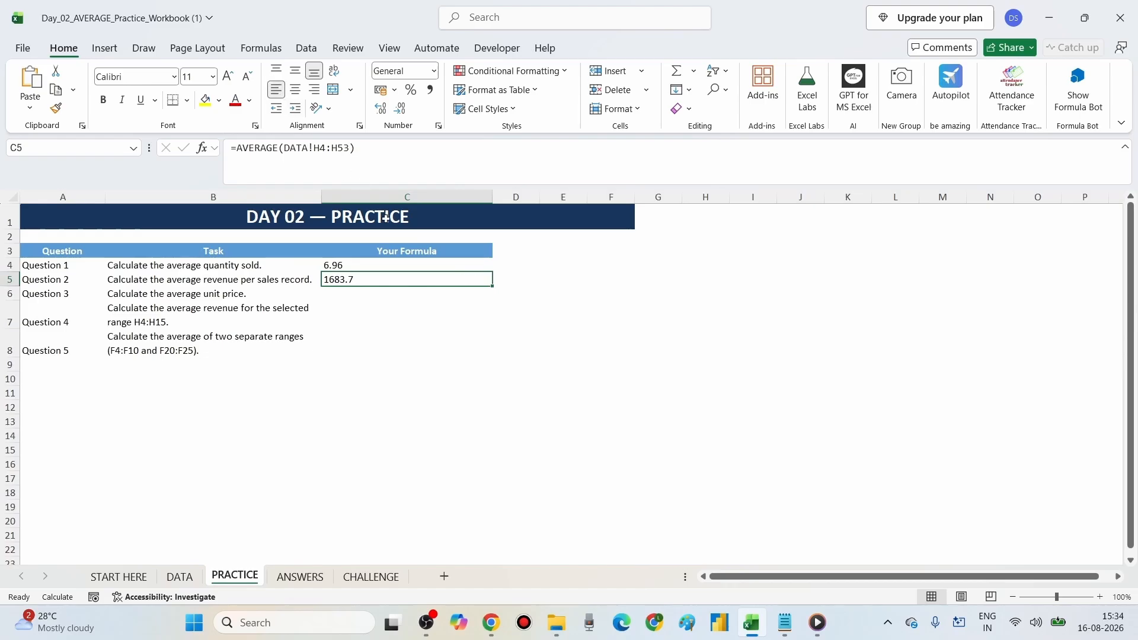
{"action": "left_click_drag", "start_coordinate": [492, 197], "coordinate": [434, 198]}
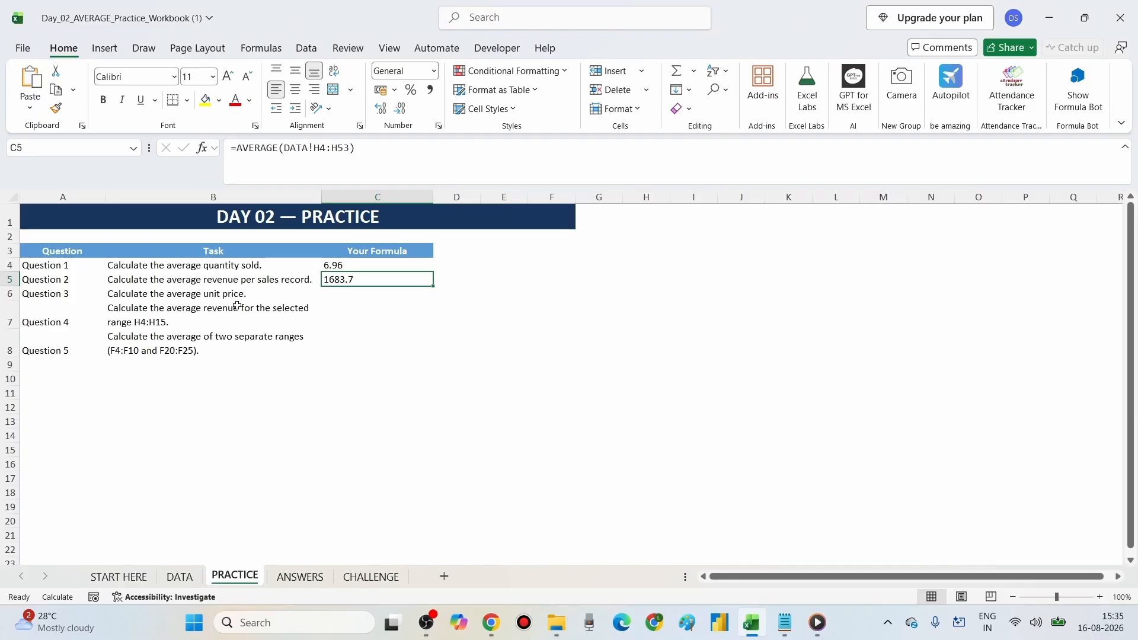
Answer Question 3 about the average unit price in cell C6 with =AVERAGE(DATA!G4:G53) and left-align the cell
{"action": "left_click", "coordinate": [215, 293]}
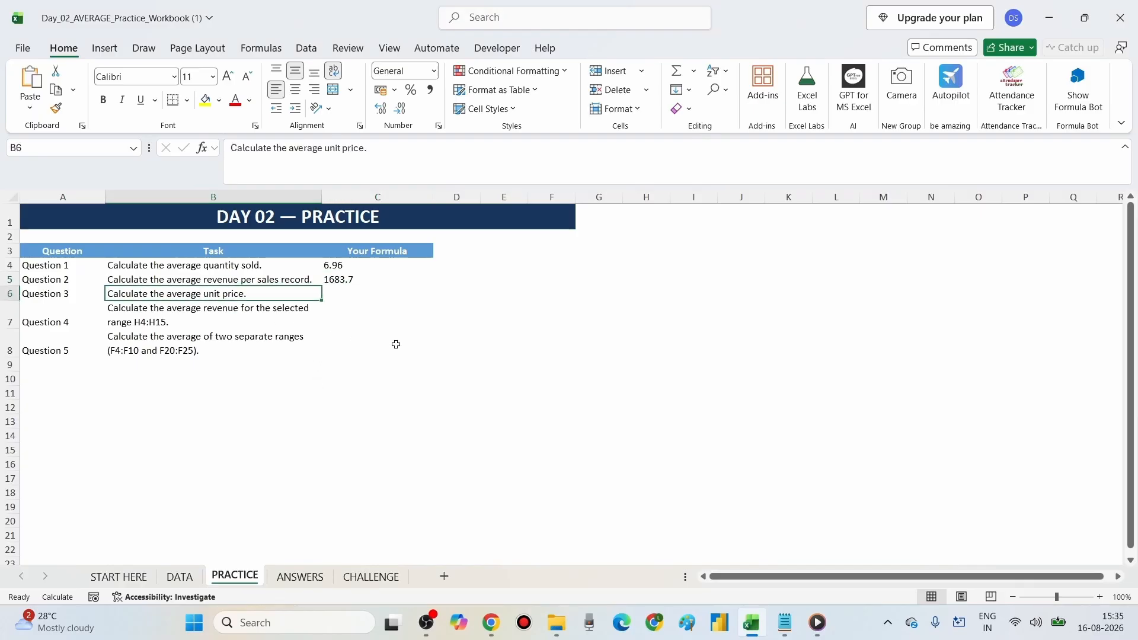
{"action": "left_click", "coordinate": [356, 297]}
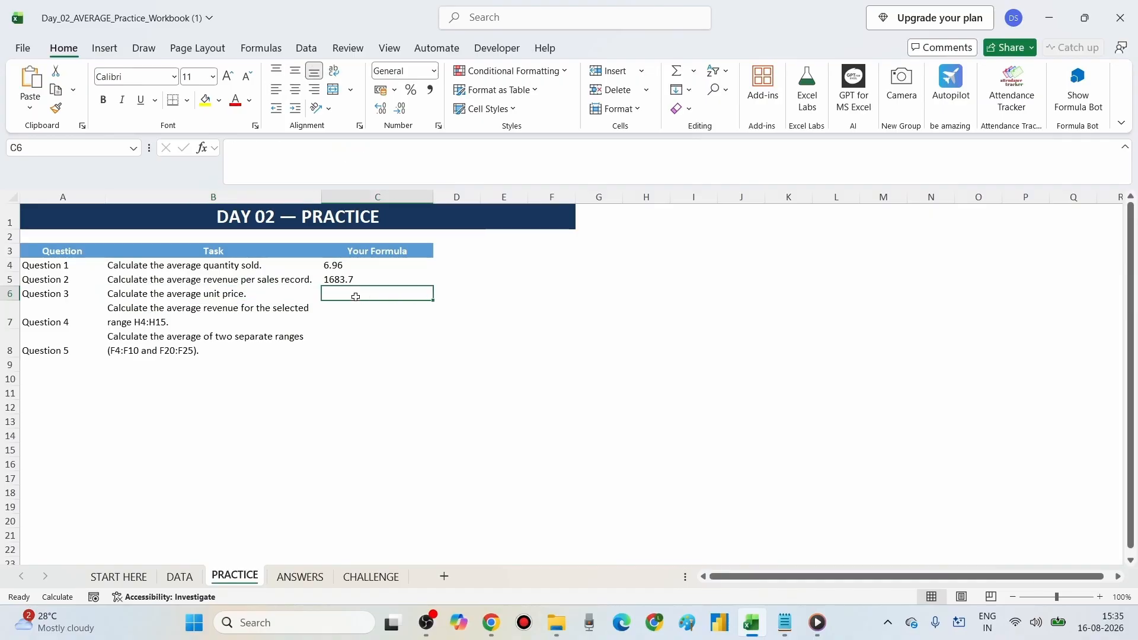
{"action": "type", "text": "=ave"}
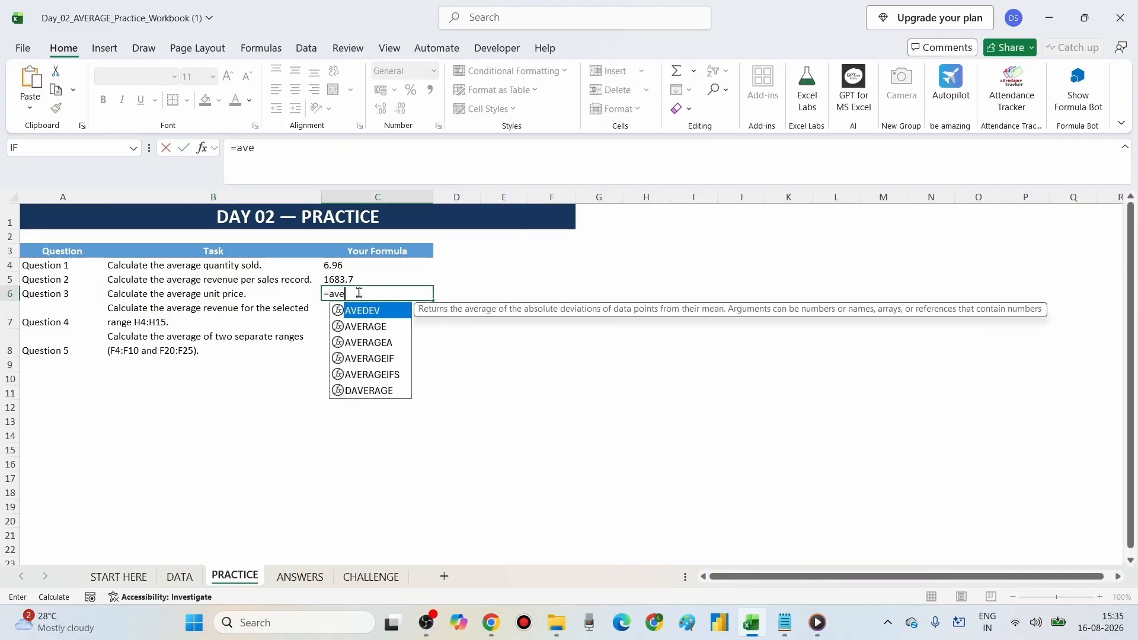
{"action": "double_click", "coordinate": [365, 326]}
{"action": "left_click", "coordinate": [180, 577]}
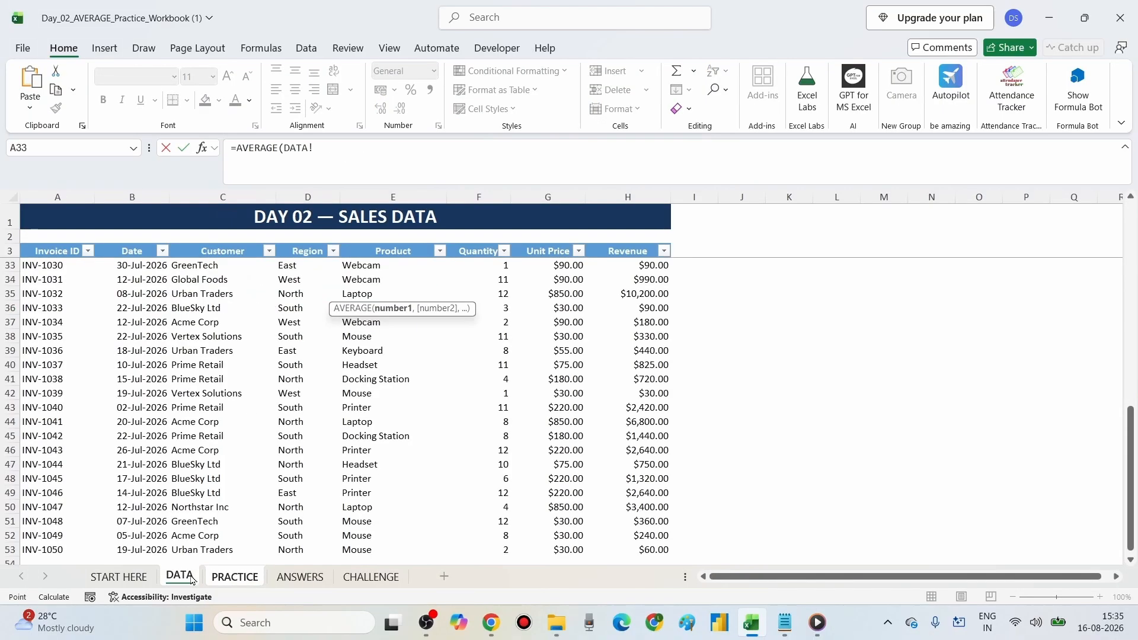
{"action": "scroll", "coordinate": [468, 380], "scroll_direction": "up", "scroll_amount": 10}
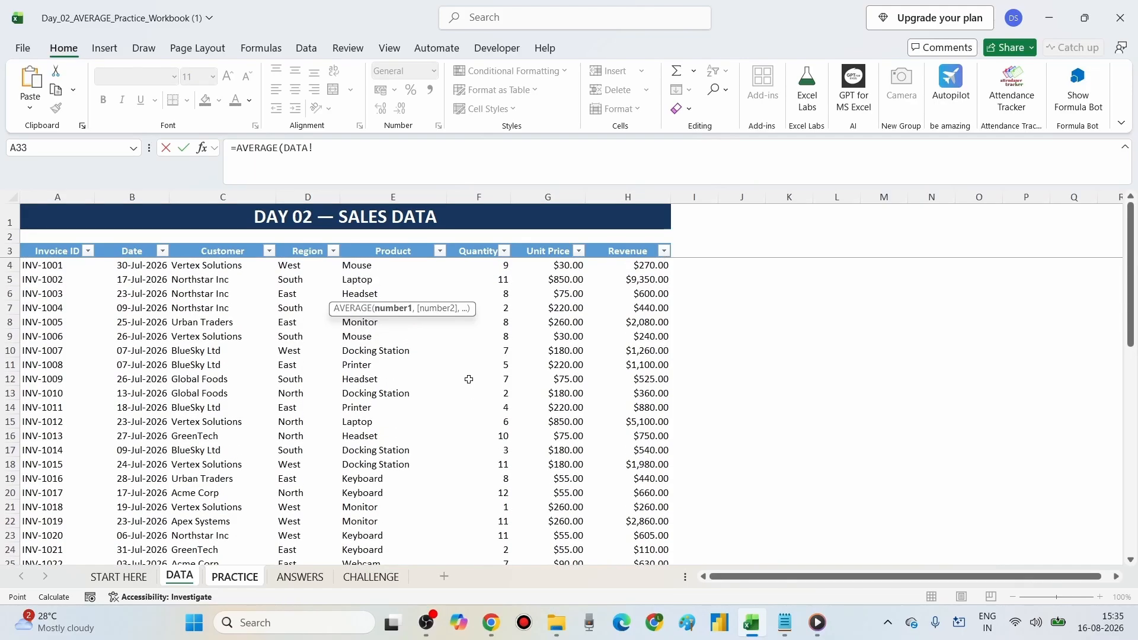
{"action": "left_click", "coordinate": [545, 266]}
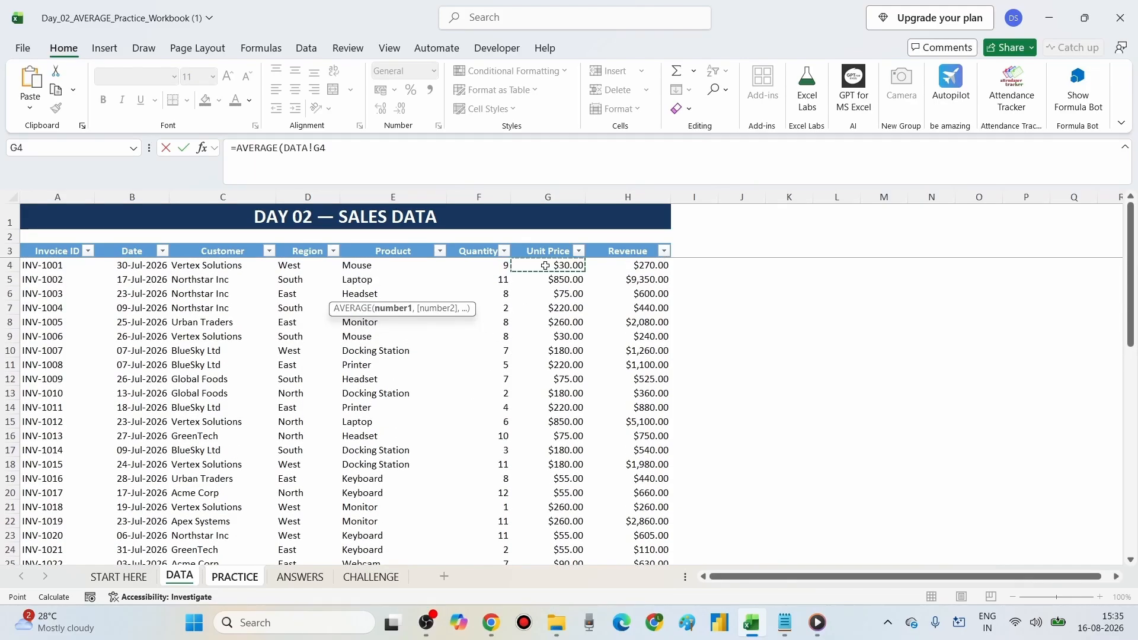
{"action": "key", "text": "ctrl+shift+Down"}
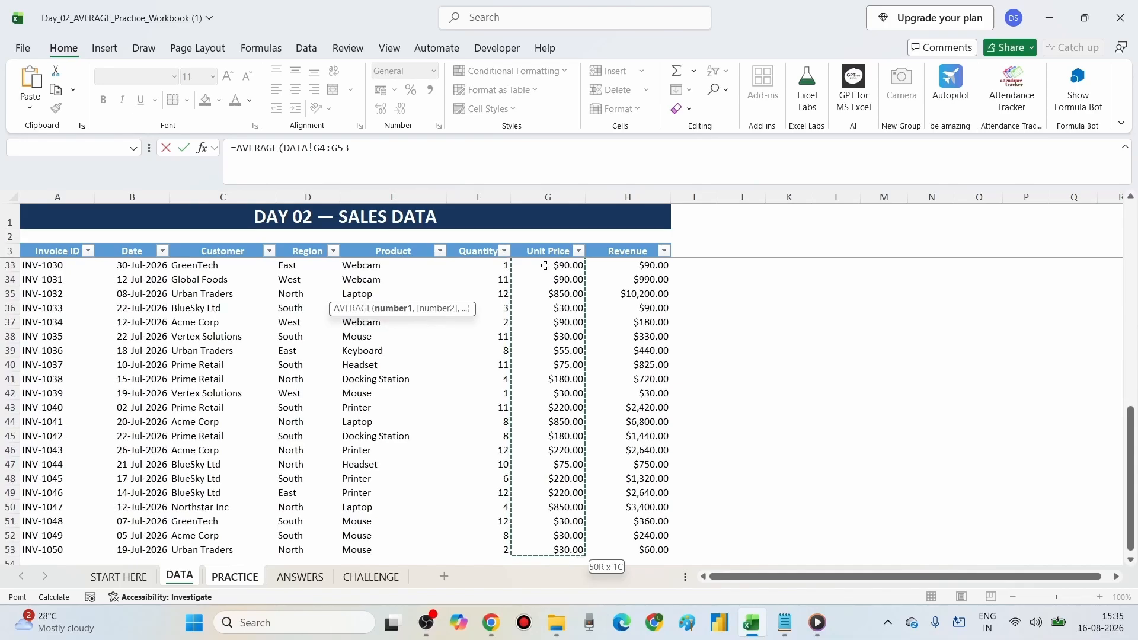
{"action": "type", "text": ")"}
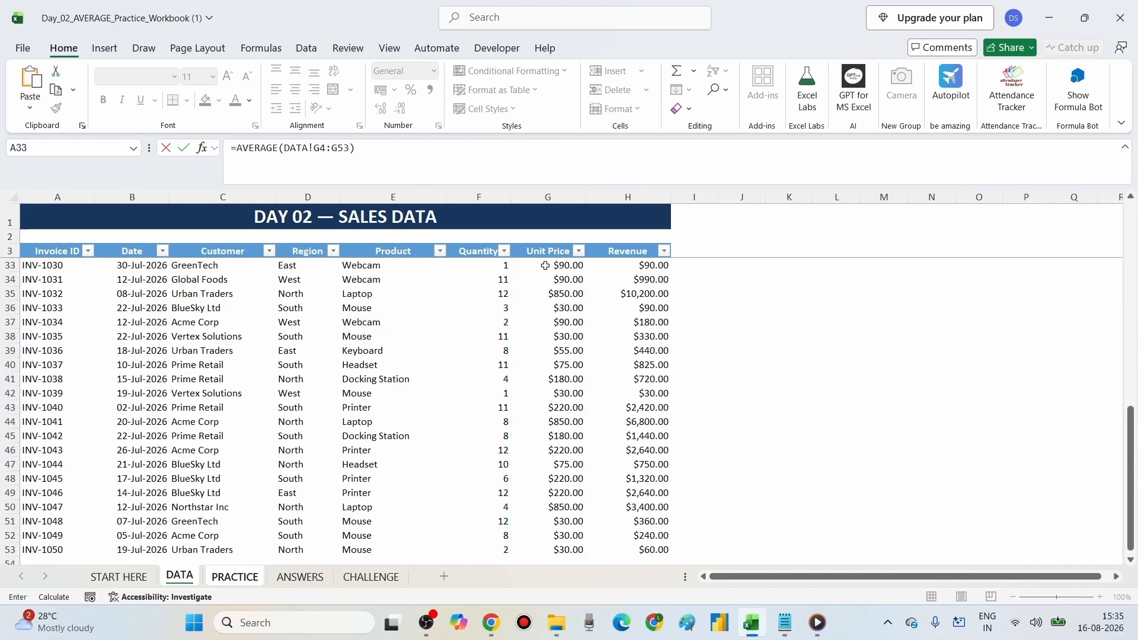
{"action": "key", "text": "Return"}
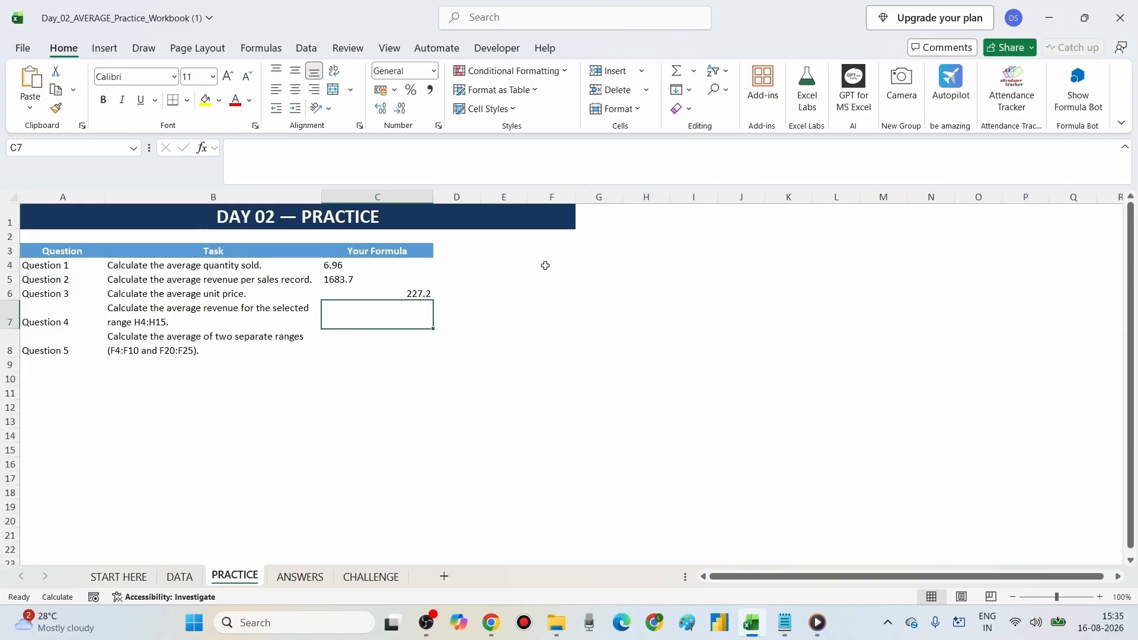
{"action": "key", "text": "Up"}
Answer Question 4 in cell C7 with =AVERAGE(DATA!H4:H15), using the revenue range named in its task
{"action": "left_click", "coordinate": [150, 312]}
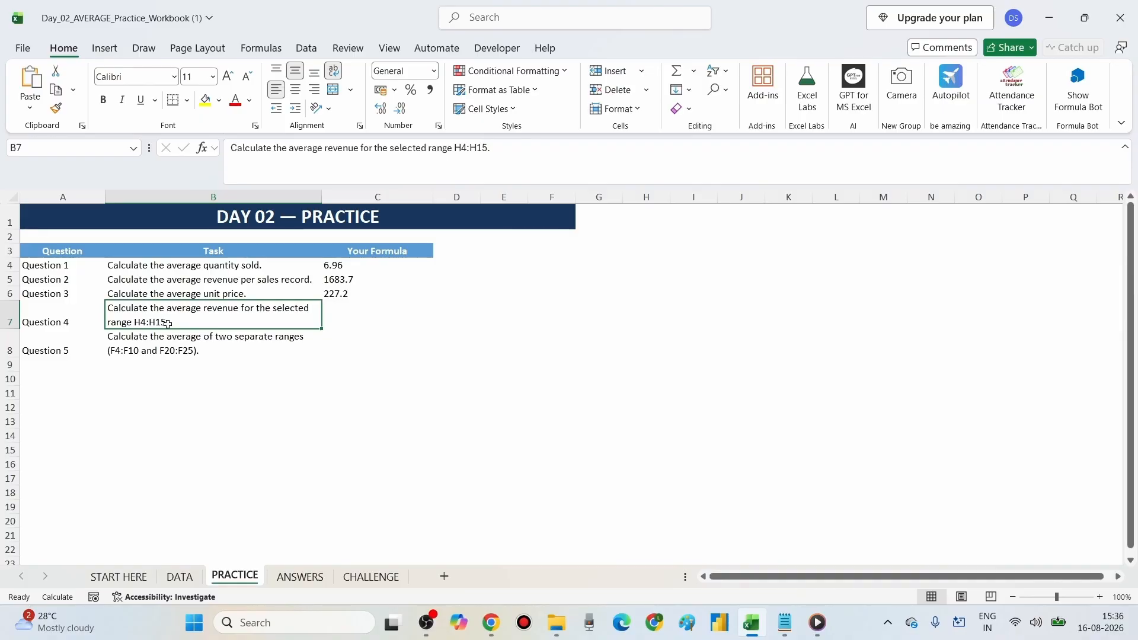
{"action": "double_click", "coordinate": [167, 324]}
{"action": "left_click_drag", "start_coordinate": [169, 324], "coordinate": [133, 328]}
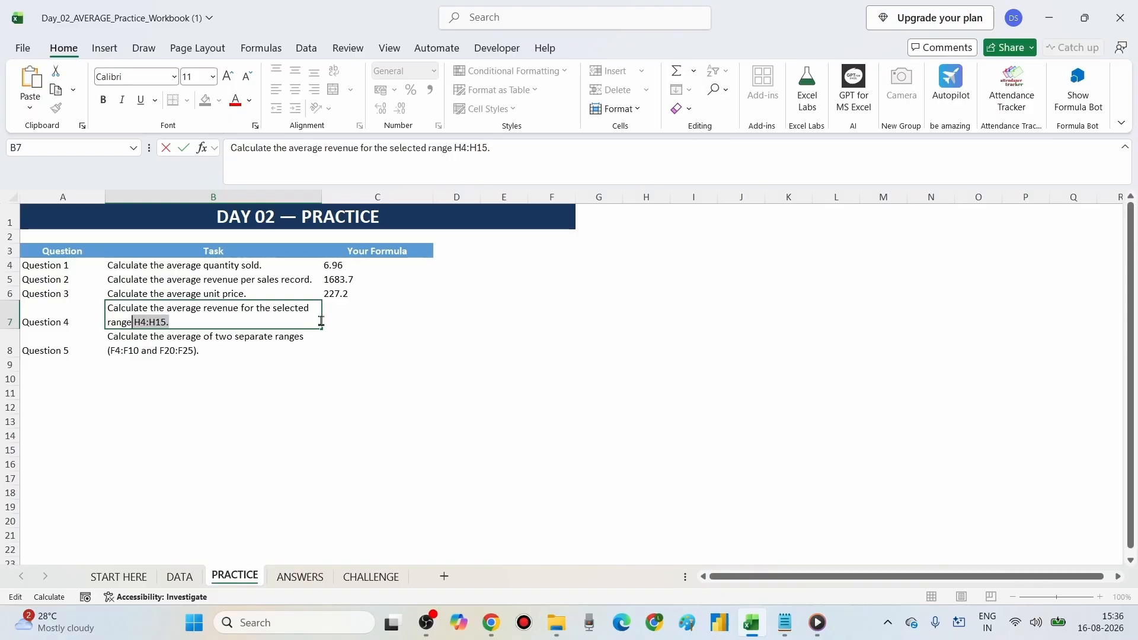
{"action": "left_click", "coordinate": [339, 310]}
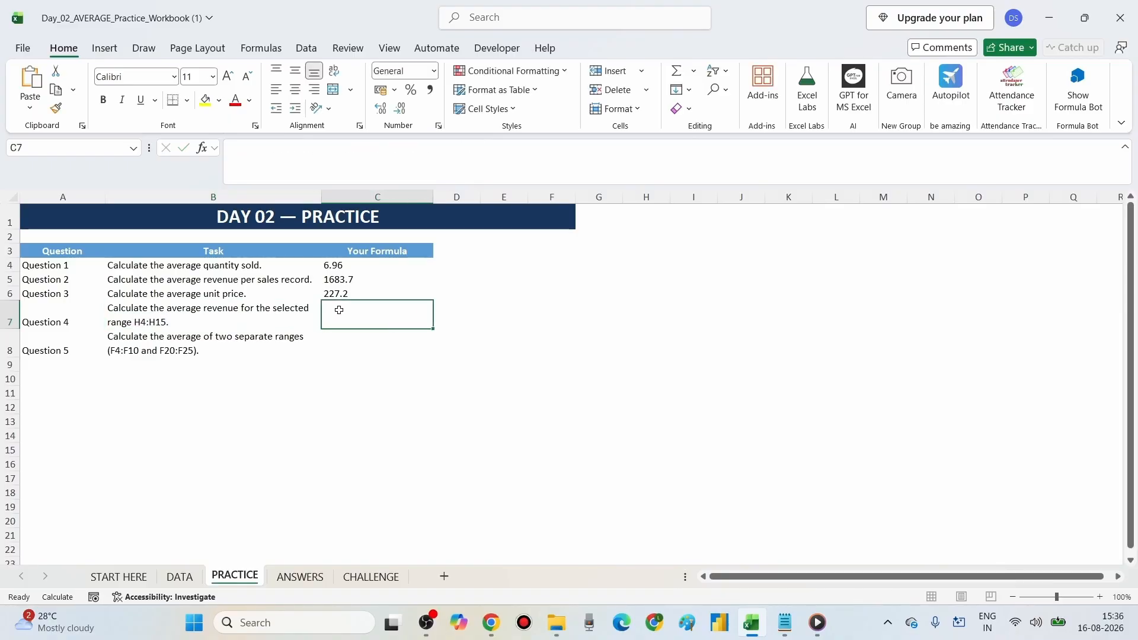
{"action": "type", "text": "=aver"}
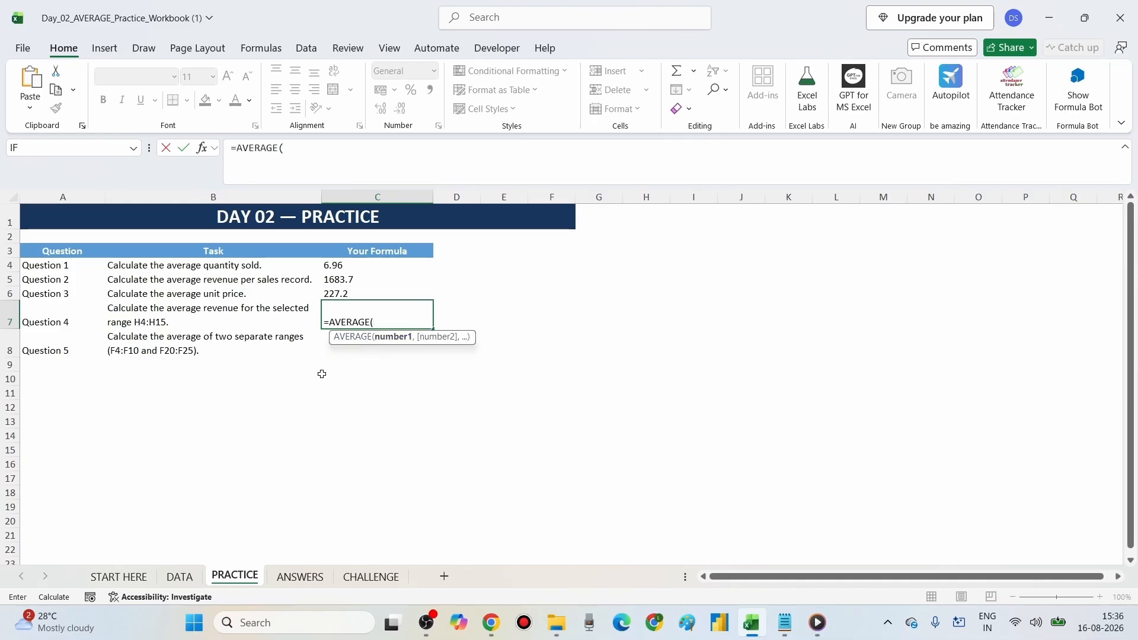
{"action": "left_click", "coordinate": [191, 580]}
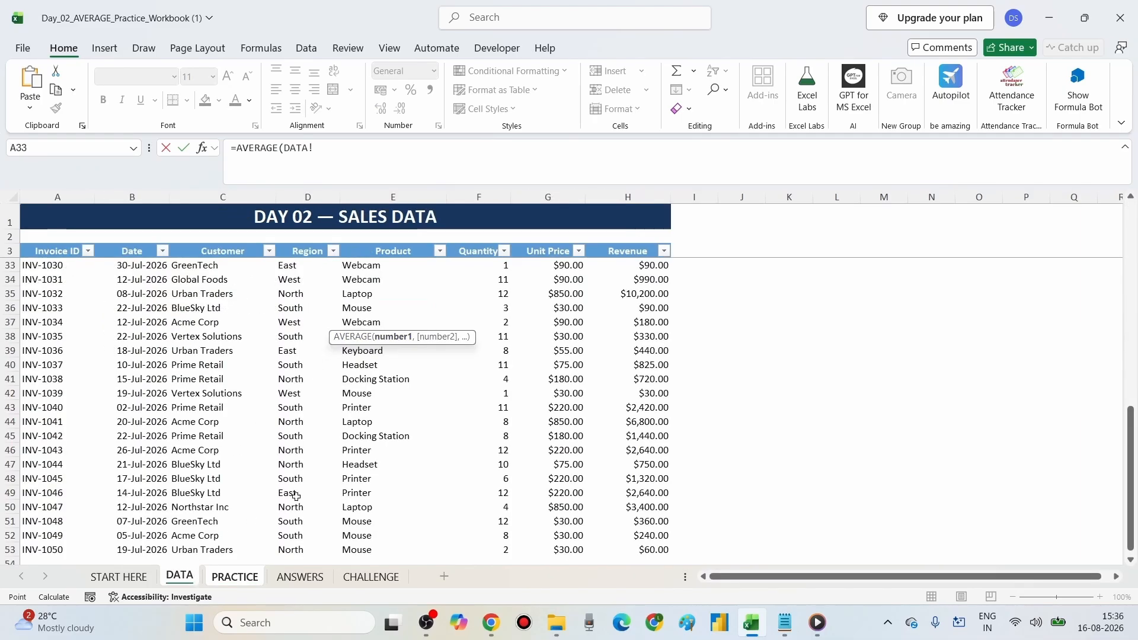
{"action": "scroll", "coordinate": [460, 419], "scroll_direction": "up", "scroll_amount": 10}
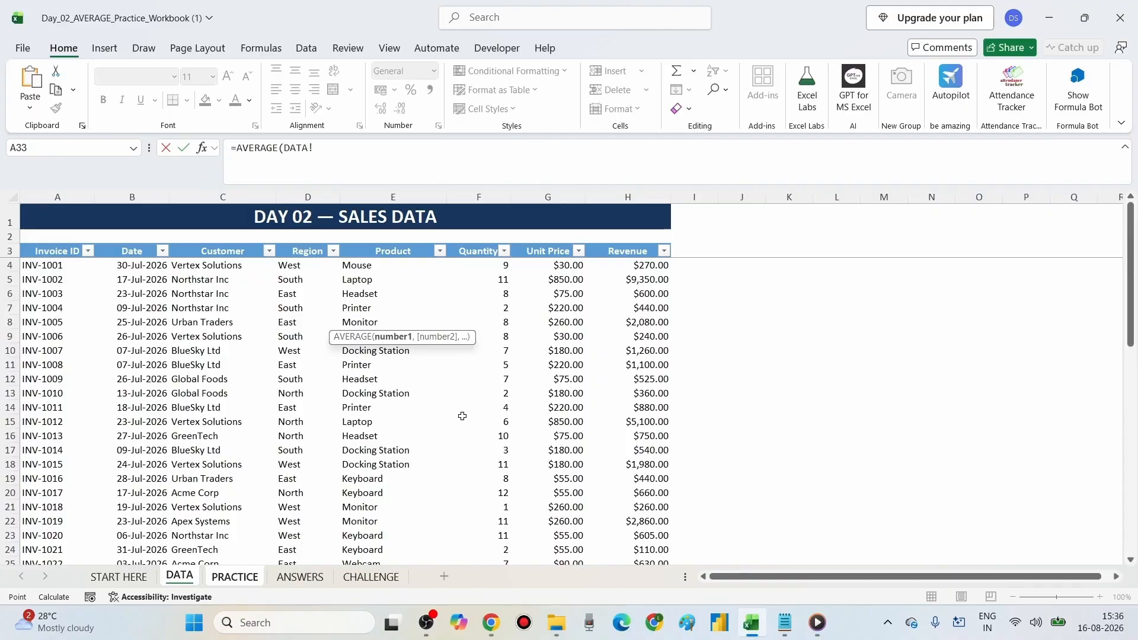
{"action": "left_click_drag", "start_coordinate": [632, 266], "coordinate": [634, 422]}
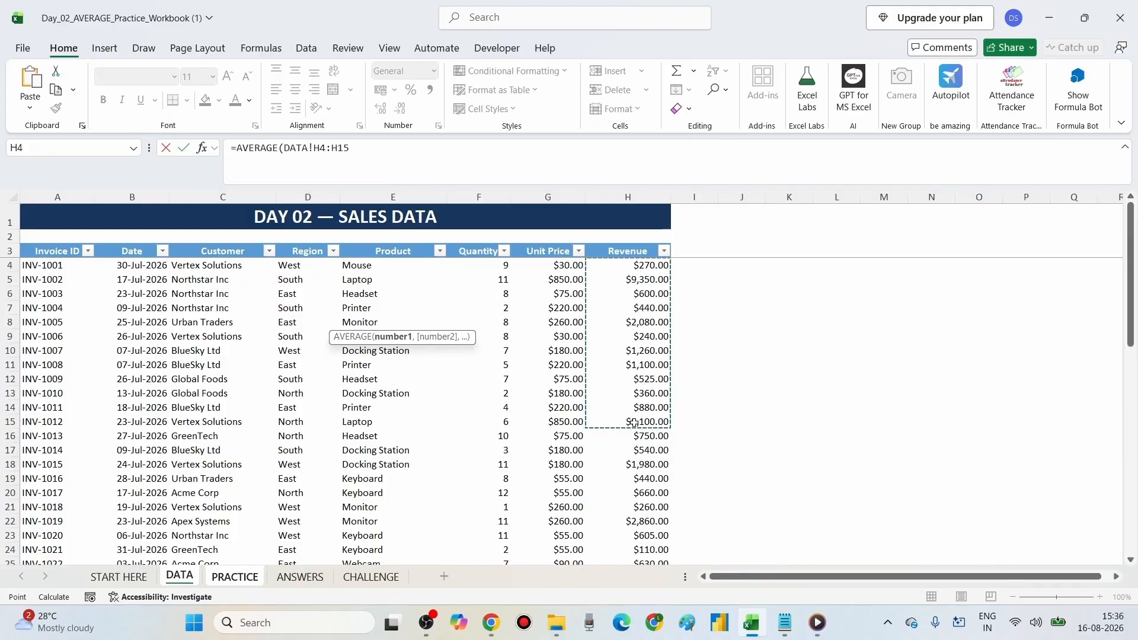
{"action": "type", "text": ")"}
{"action": "key", "text": "Return"}
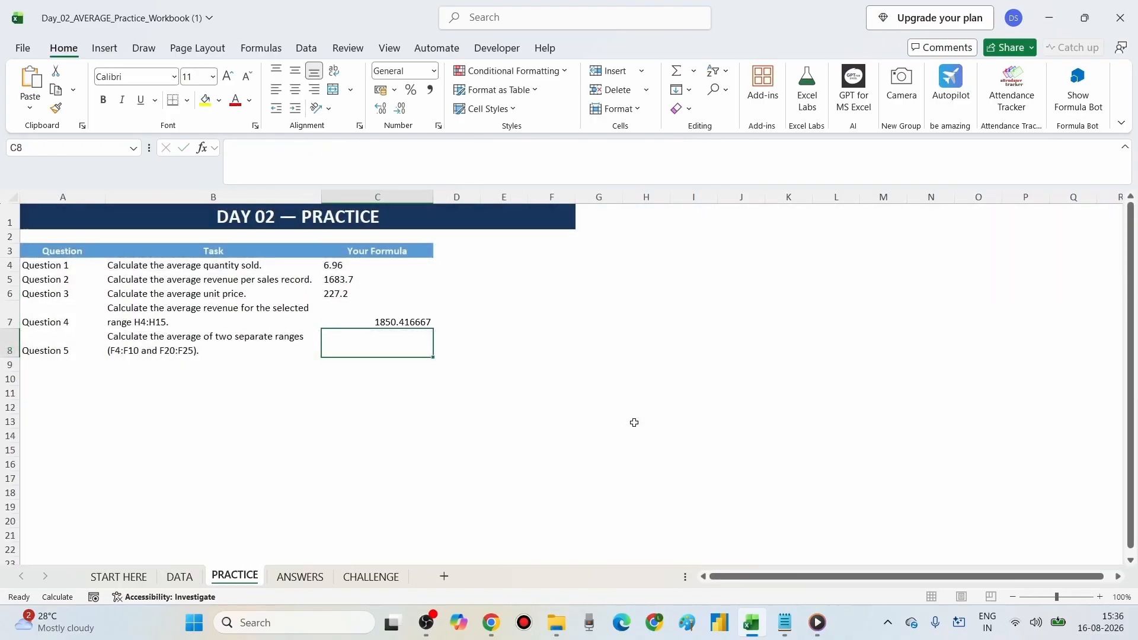
Left-align and middle-align the Question 4 answer in cell C7 and display it with two decimal places
{"action": "key", "text": "Up"}
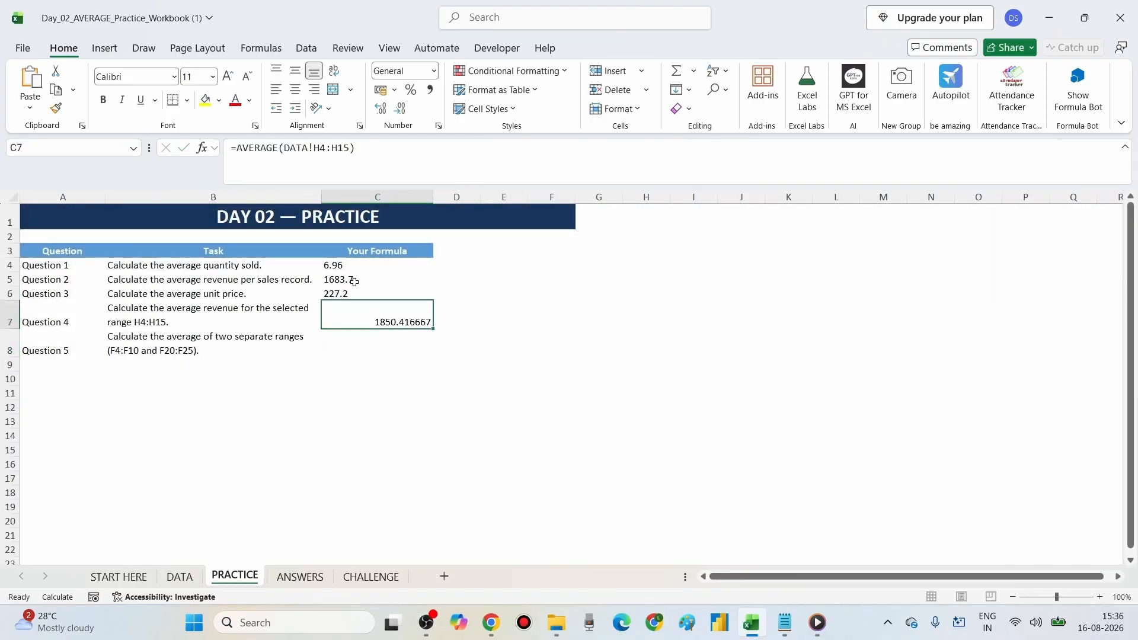
{"action": "left_click", "coordinate": [276, 90]}
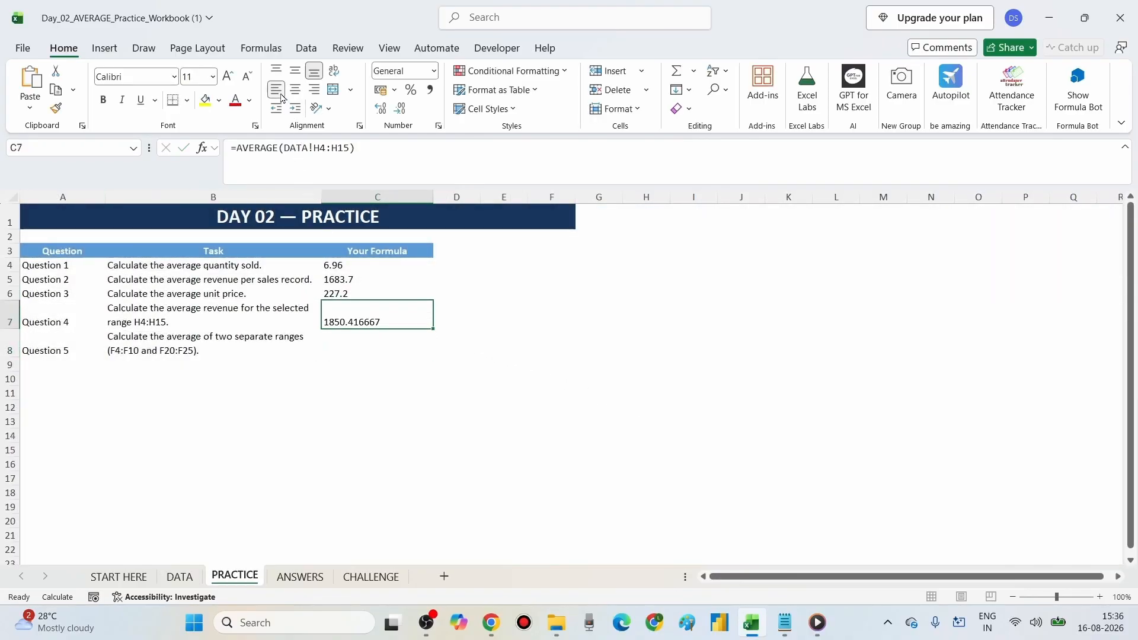
{"action": "left_click", "coordinate": [380, 111]}
{"action": "left_click", "coordinate": [400, 111]}
{"action": "left_click", "coordinate": [400, 112]}
{"action": "left_click", "coordinate": [400, 111]}
{"action": "left_click", "coordinate": [400, 111]}
{"action": "left_click", "coordinate": [400, 112]}
{"action": "left_click", "coordinate": [295, 71]}
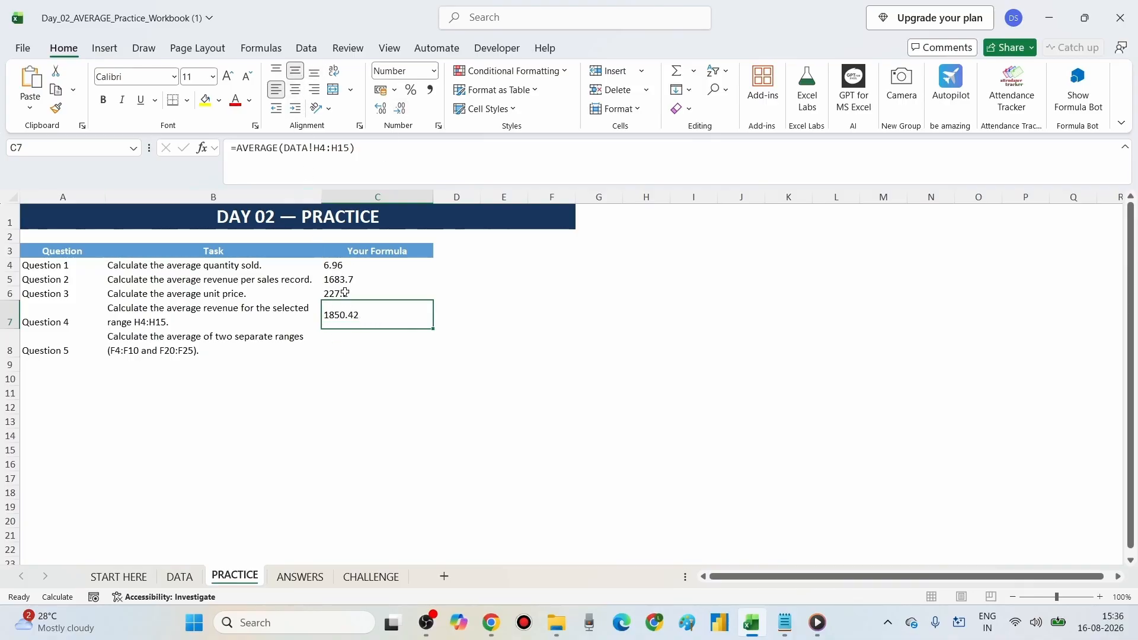
Read the Question 5 task in cell B8 and pick out the two ranges it names
{"action": "left_click", "coordinate": [361, 346]}
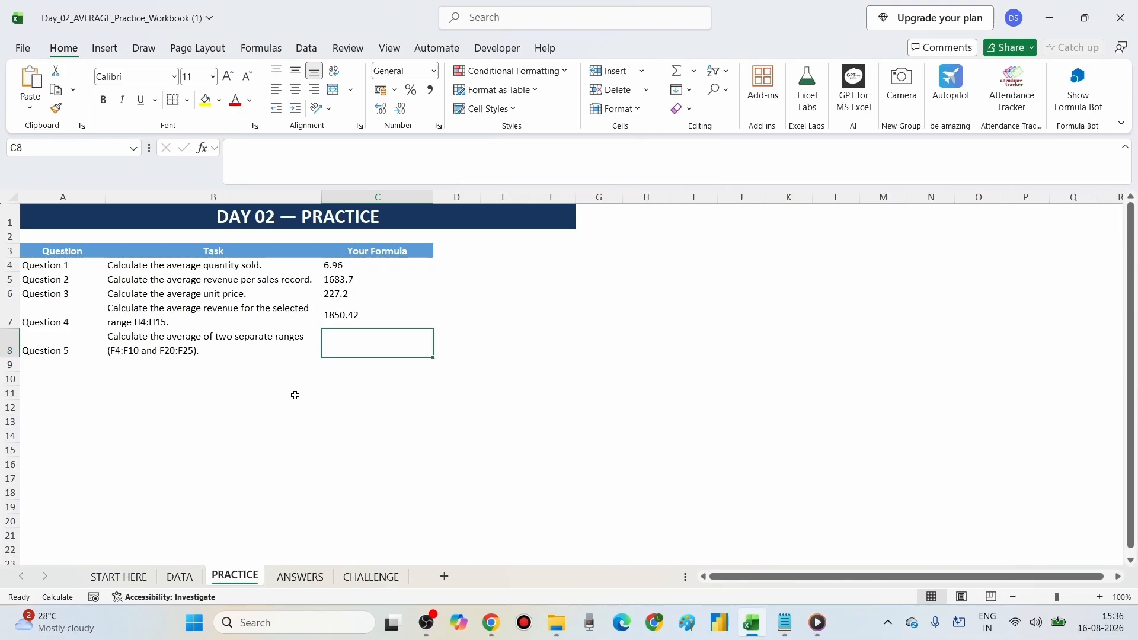
{"action": "left_click", "coordinate": [205, 346]}
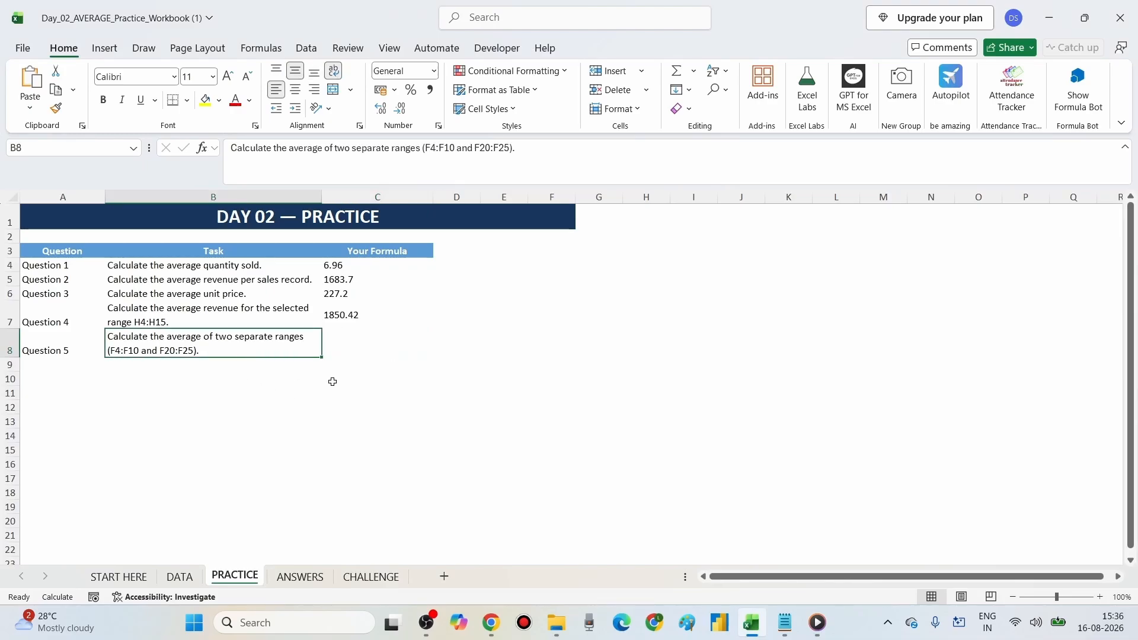
{"action": "double_click", "coordinate": [159, 338]}
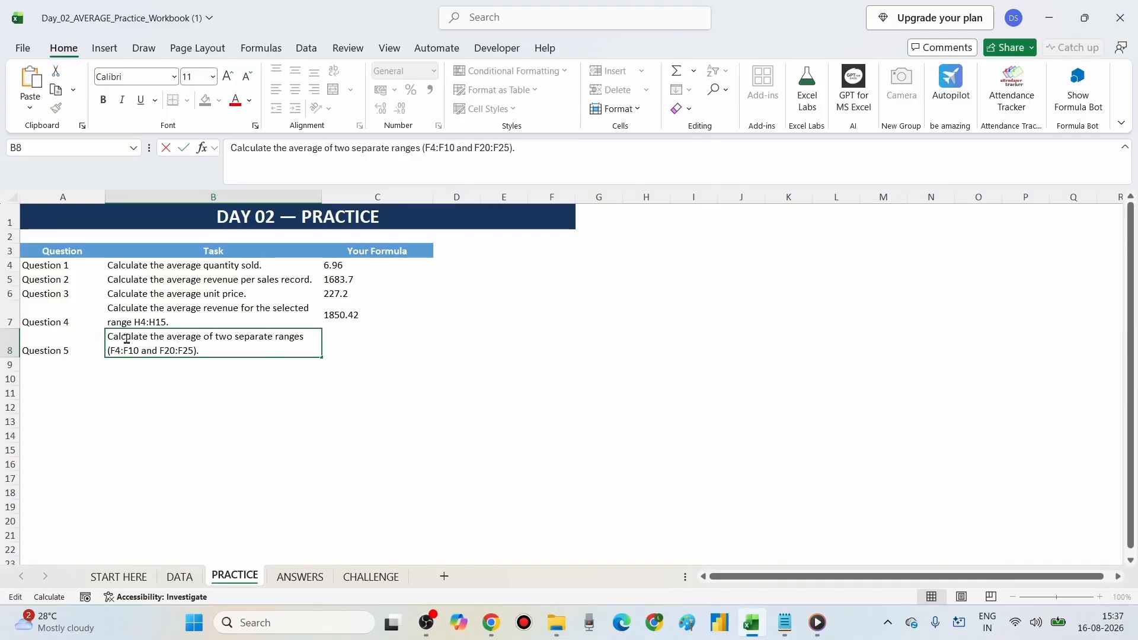
{"action": "left_click_drag", "start_coordinate": [215, 336], "coordinate": [254, 337]}
{"action": "left_click_drag", "start_coordinate": [109, 351], "coordinate": [198, 354]}
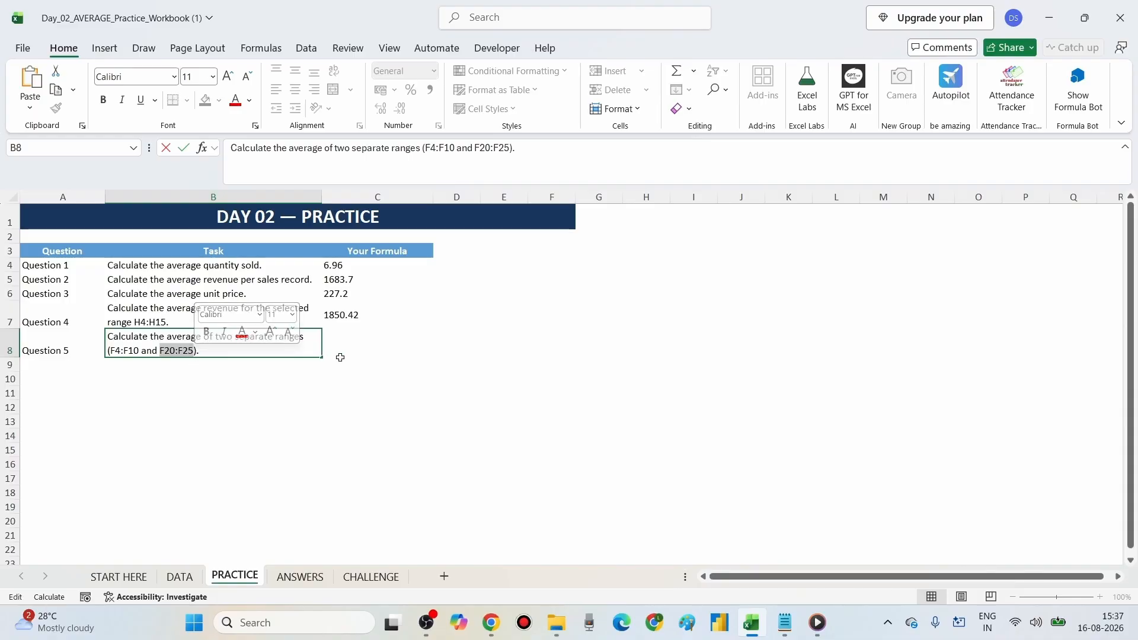
Answer Question 5 in cell C8 with =AVERAGE(DATA!F4:F10,DATA!F20:F25), combining the two quantity ranges named in its task
{"action": "left_click", "coordinate": [359, 347]}
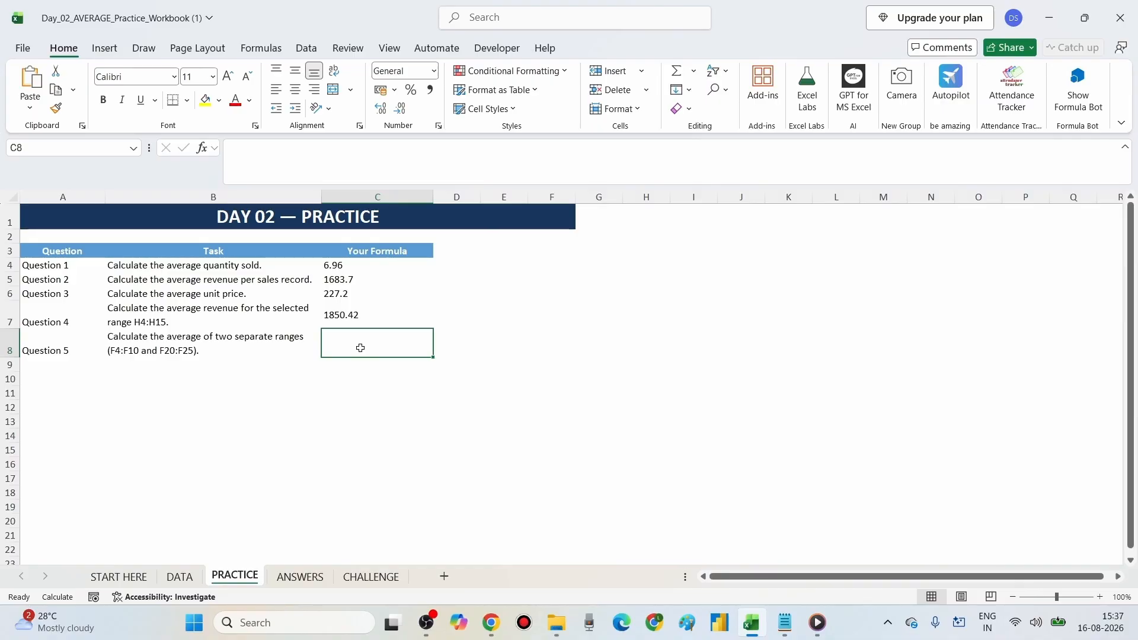
{"action": "type", "text": "="}
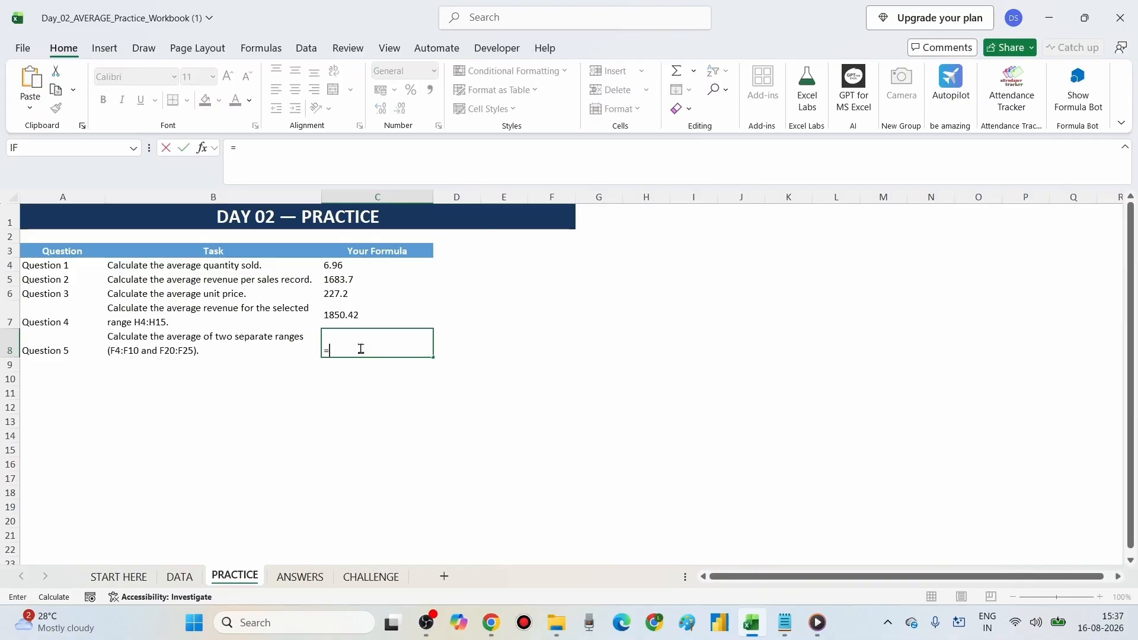
{"action": "type", "text": "avera"}
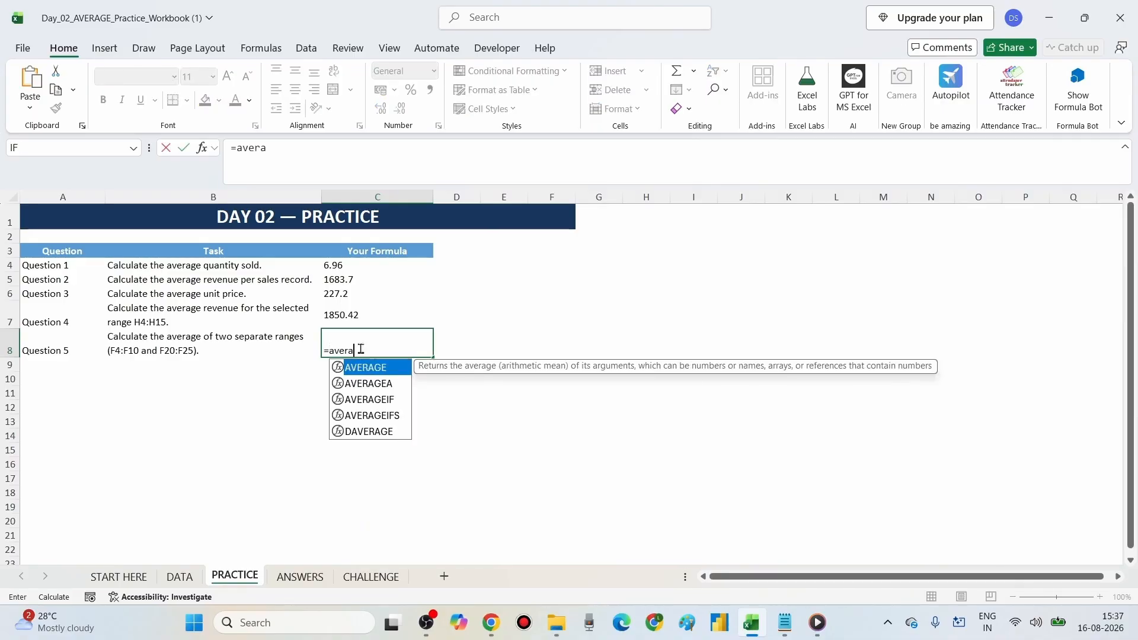
{"action": "double_click", "coordinate": [368, 369]}
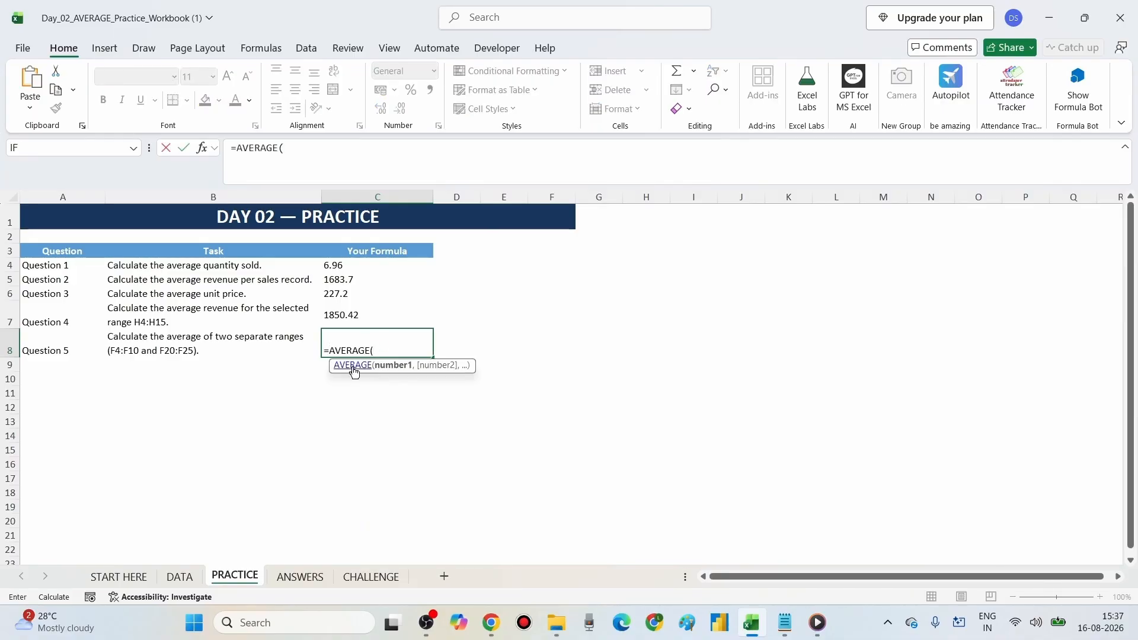
{"action": "left_click", "coordinate": [172, 581]}
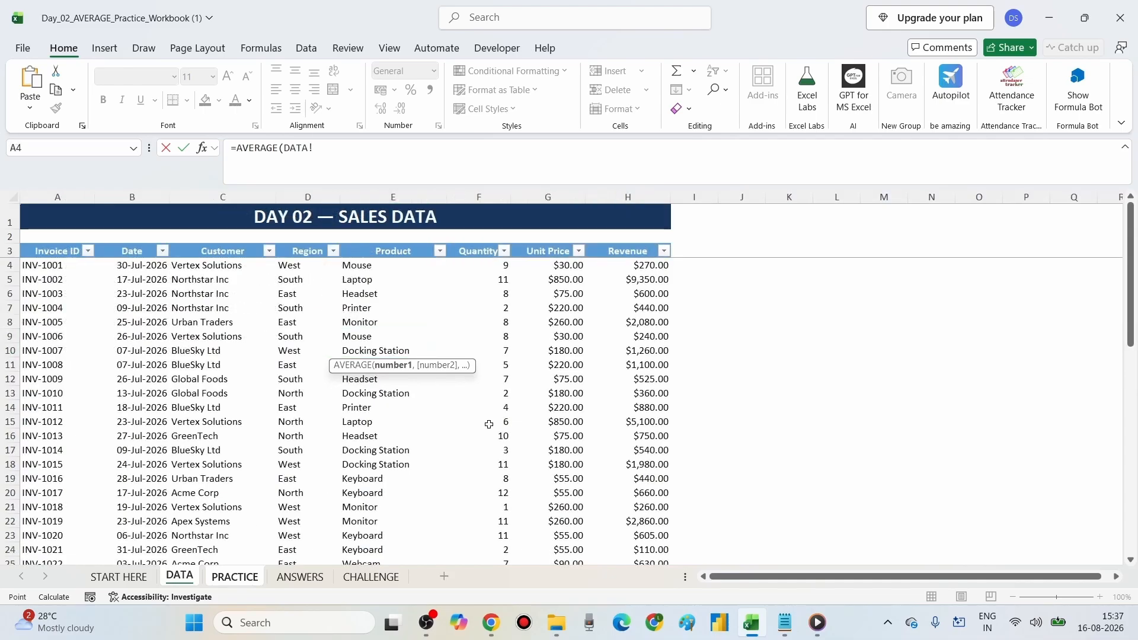
{"action": "scroll", "coordinate": [489, 424], "scroll_direction": "down", "scroll_amount": 1}
{"action": "scroll", "coordinate": [481, 379], "scroll_direction": "up", "scroll_amount": 1}
{"action": "left_click_drag", "start_coordinate": [493, 267], "coordinate": [504, 355]}
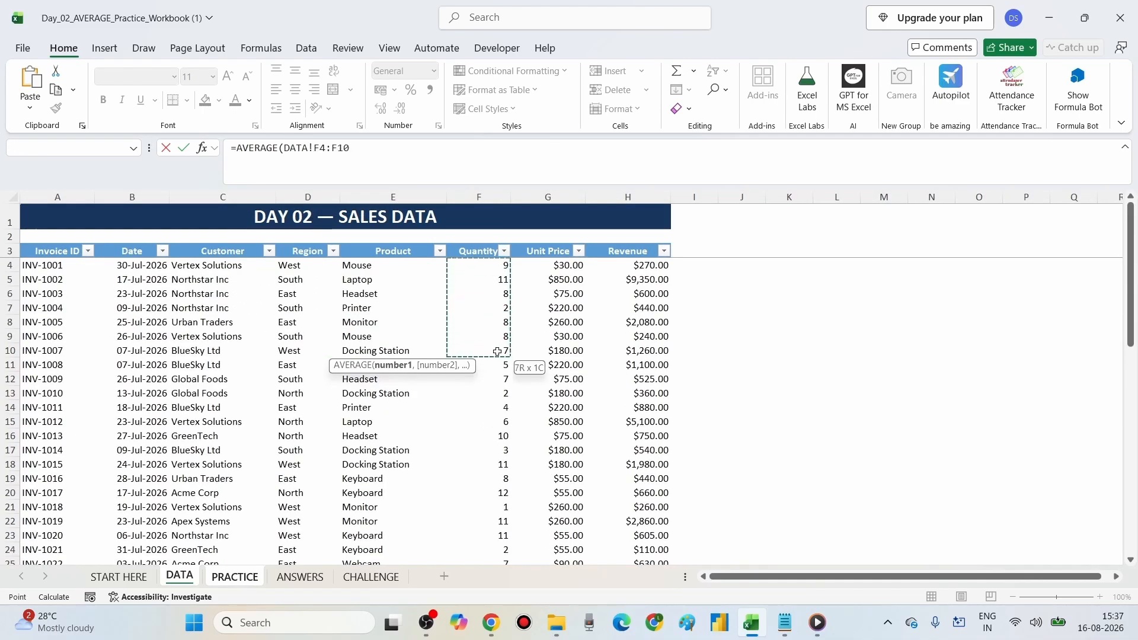
{"action": "left_click", "coordinate": [396, 151]}
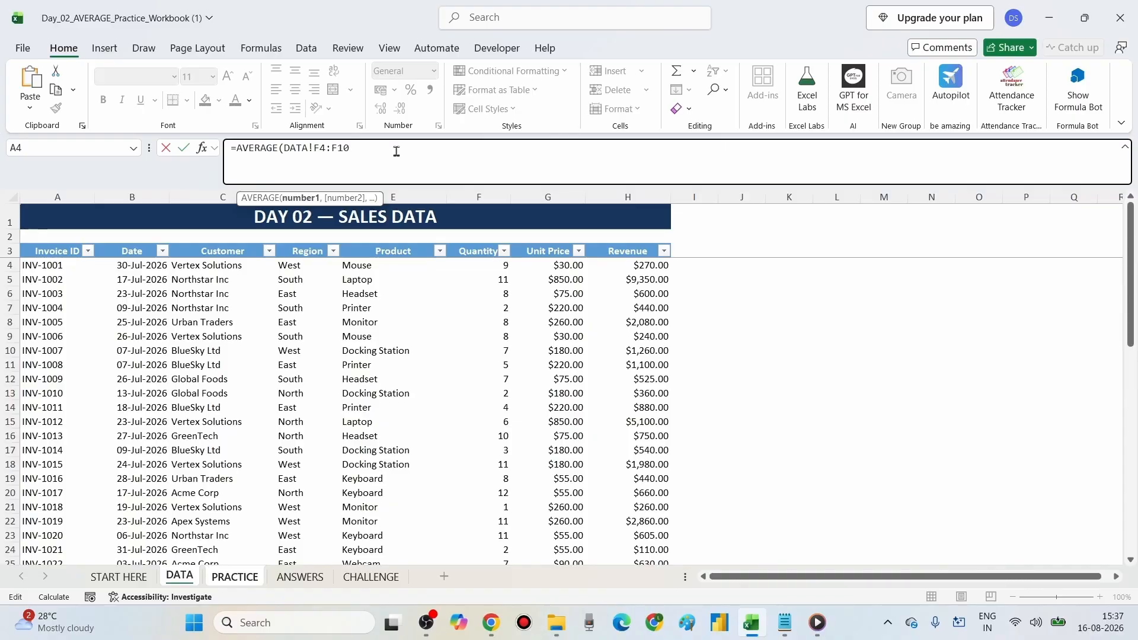
{"action": "type", "text": ","}
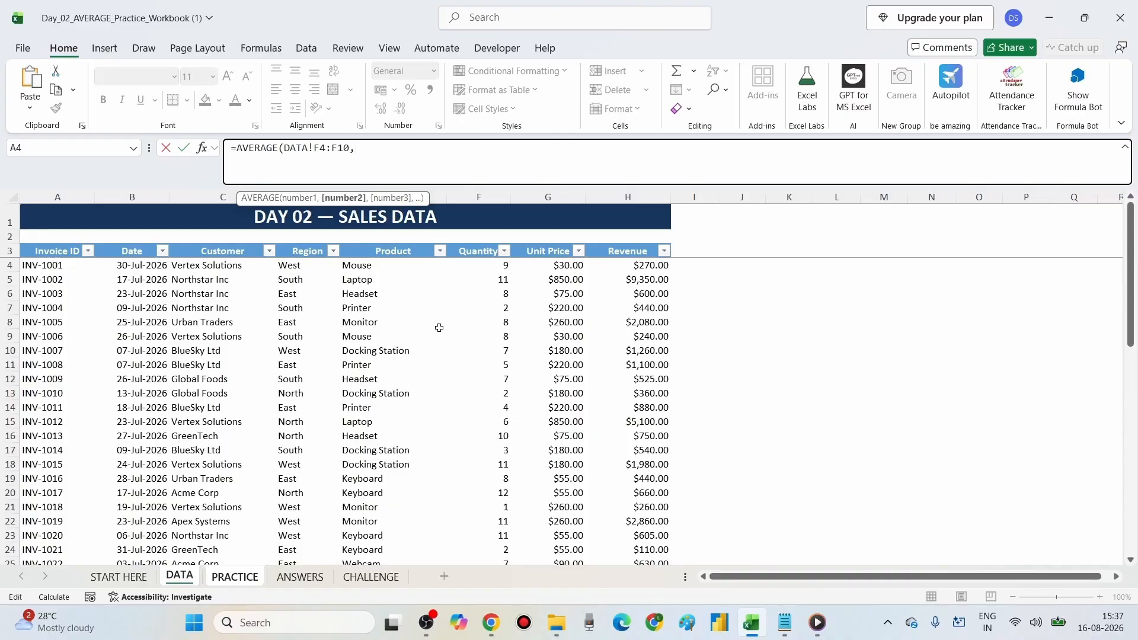
{"action": "left_click", "coordinate": [488, 492]}
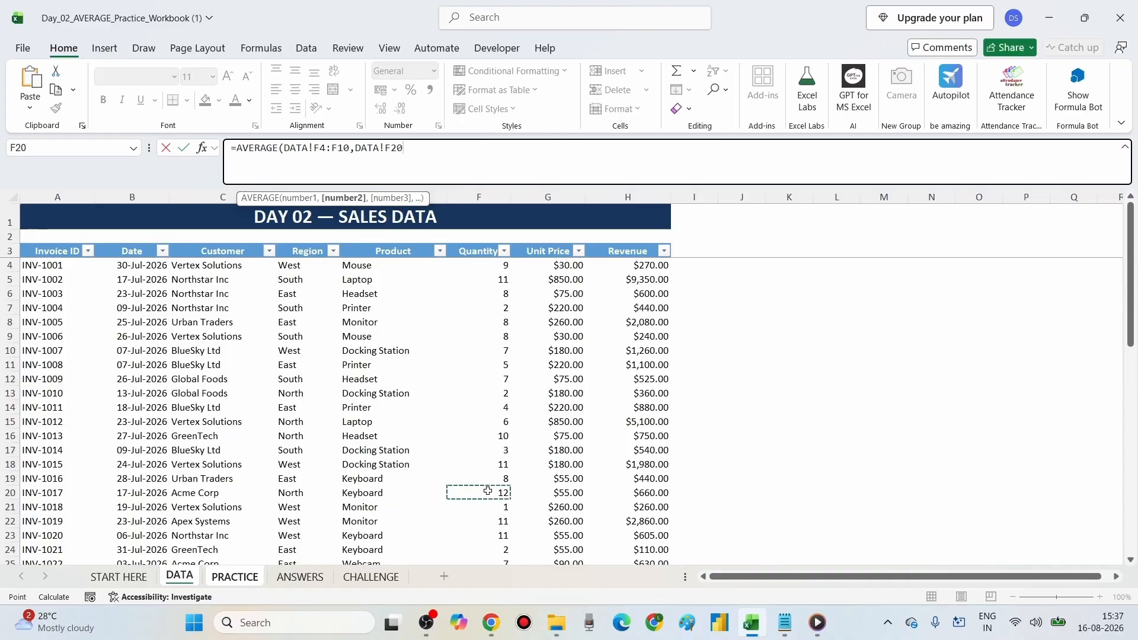
{"action": "left_click_drag", "start_coordinate": [488, 492], "coordinate": [492, 552]}
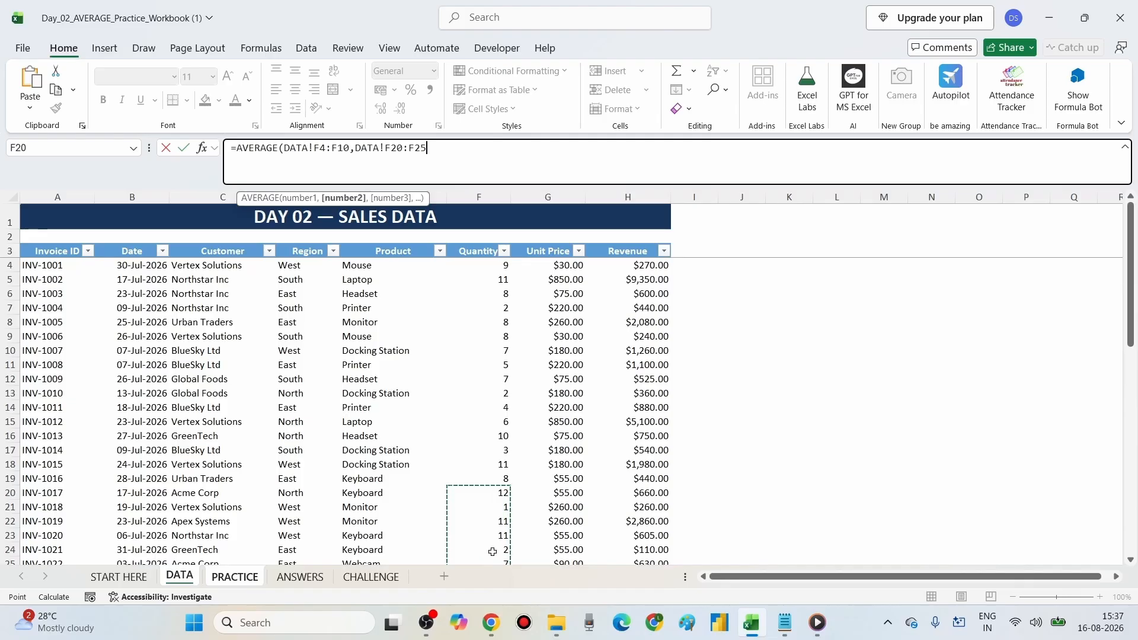
{"action": "key", "text": "Return"}
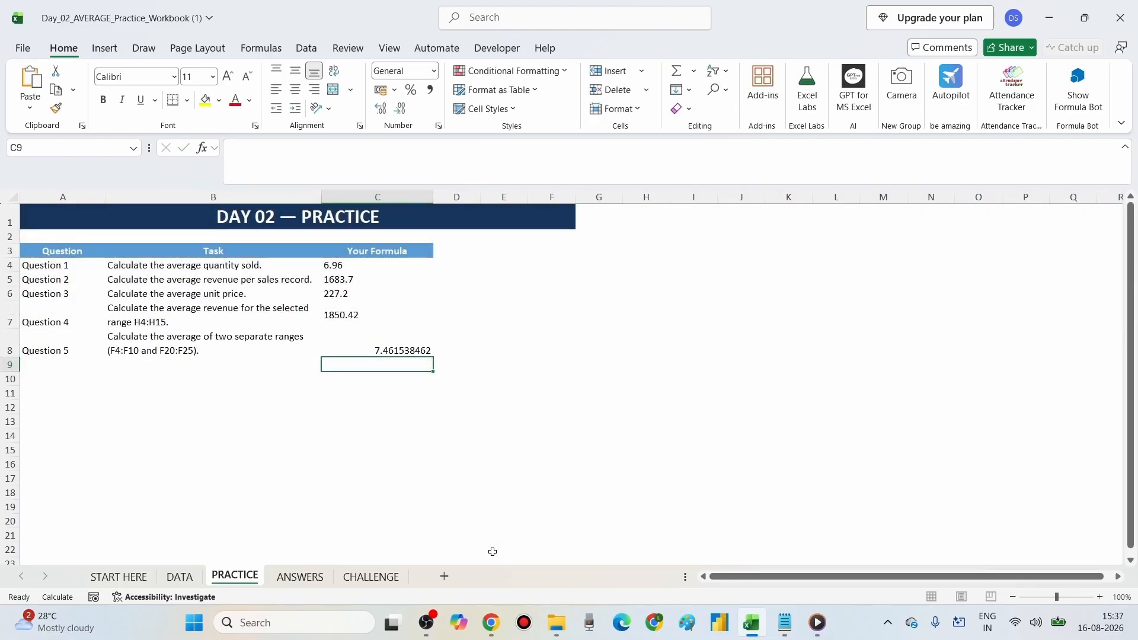
Left-align and middle-align the Question 5 answer in cell C8
{"action": "left_click", "coordinate": [400, 351]}
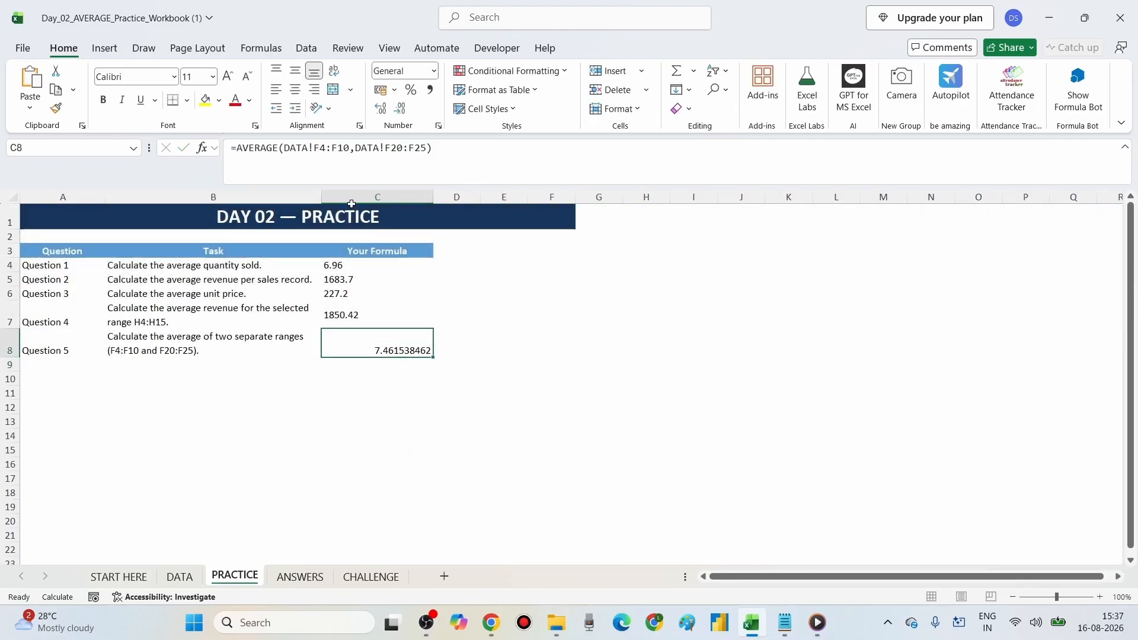
{"action": "left_click", "coordinate": [281, 92]}
{"action": "left_click", "coordinate": [297, 75]}
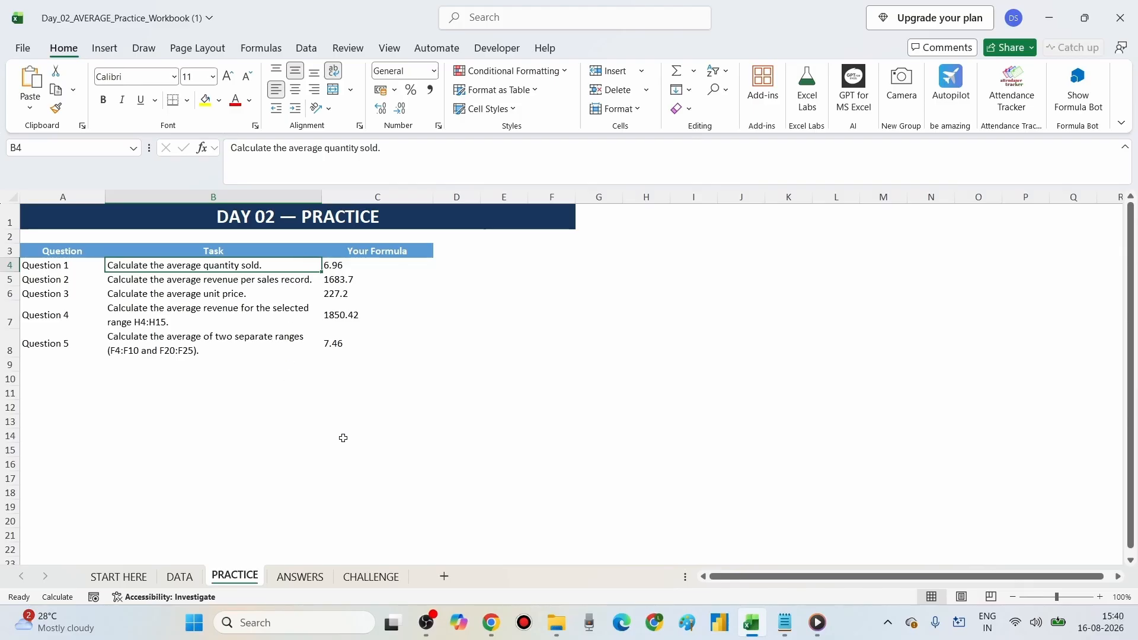
View the ANSWERS sheet, and on the CHALLENGE sheet make rows 5 and 6 taller to fit the full challenge text
{"action": "left_click", "coordinate": [317, 576]}
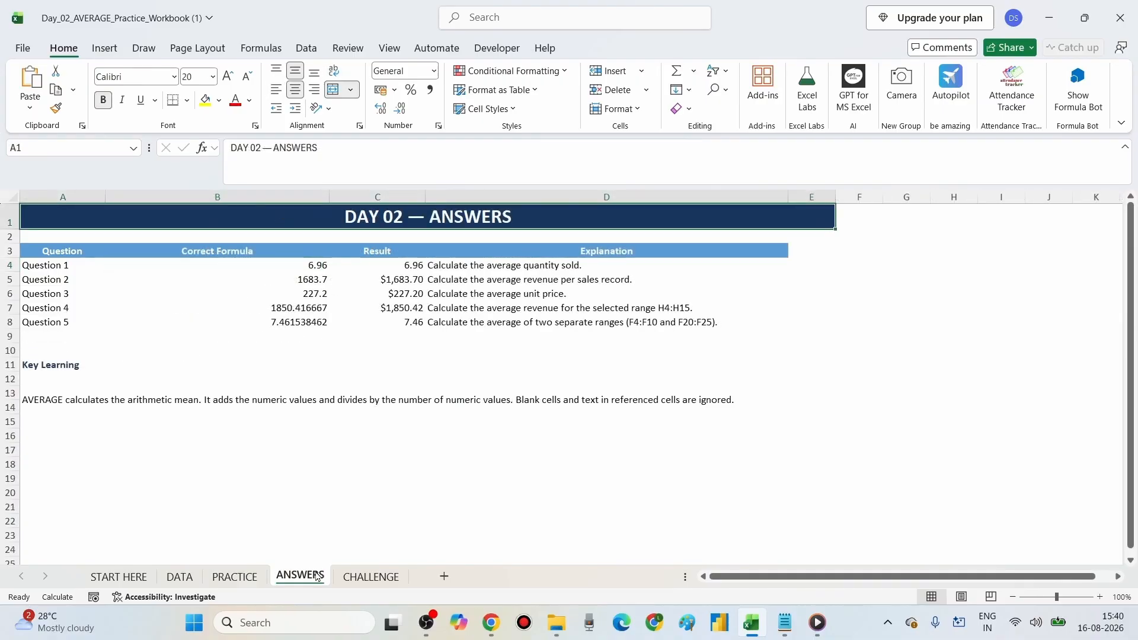
{"action": "left_click", "coordinate": [368, 578]}
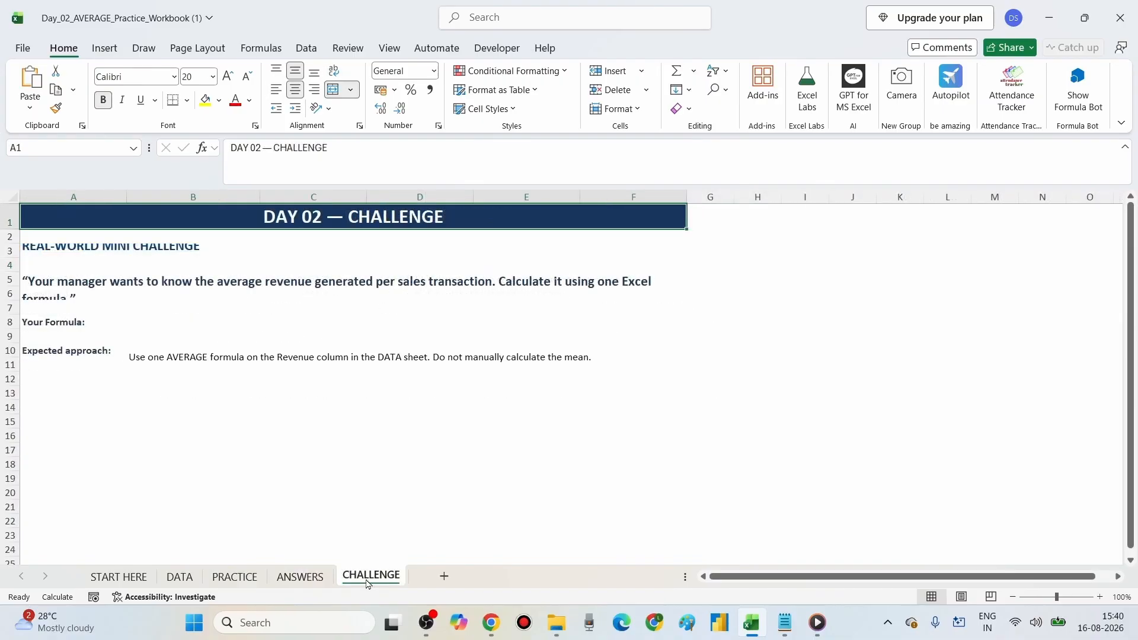
{"action": "left_click", "coordinate": [6, 295]}
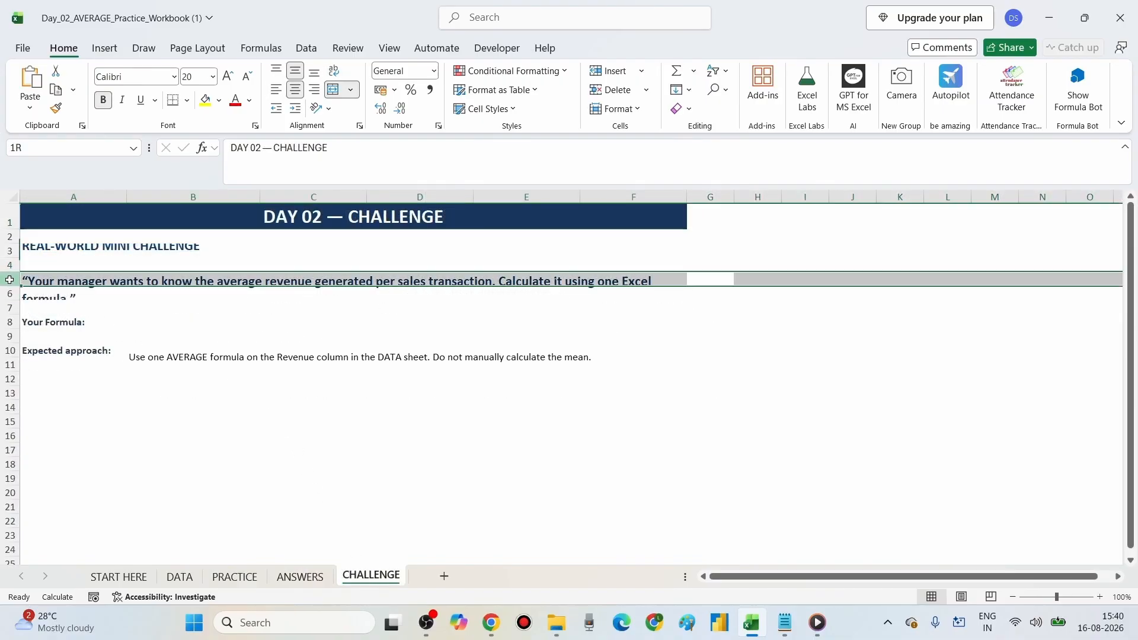
{"action": "left_click_drag", "start_coordinate": [5, 296], "coordinate": [6, 307]}
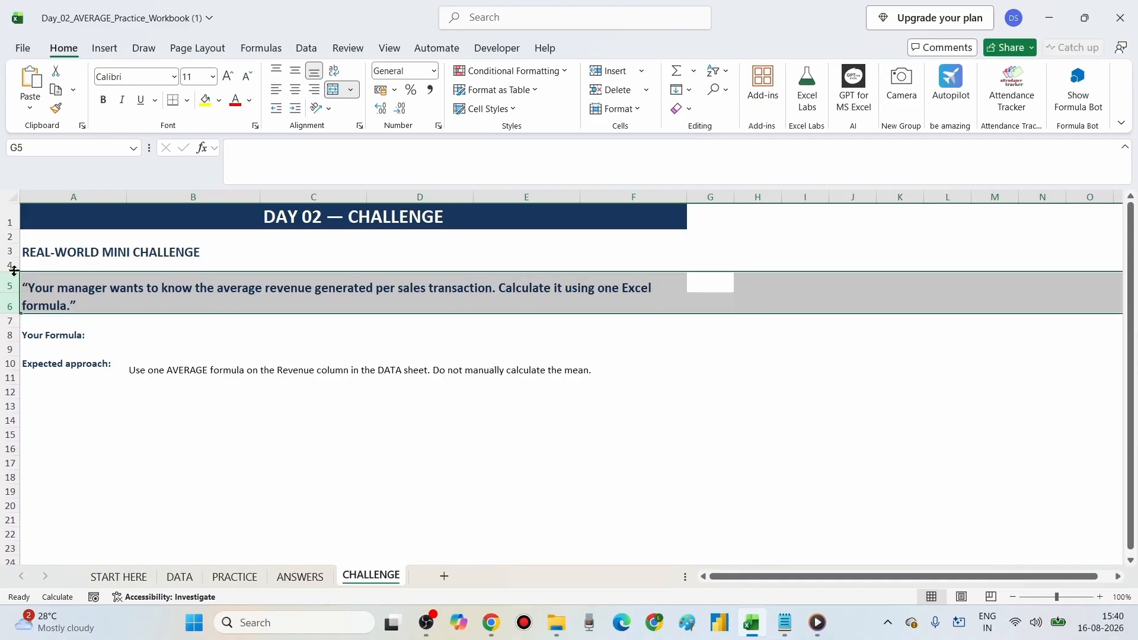
Read the mini challenge and its expected approach on the CHALLENGE sheet
{"action": "left_click", "coordinate": [48, 283]}
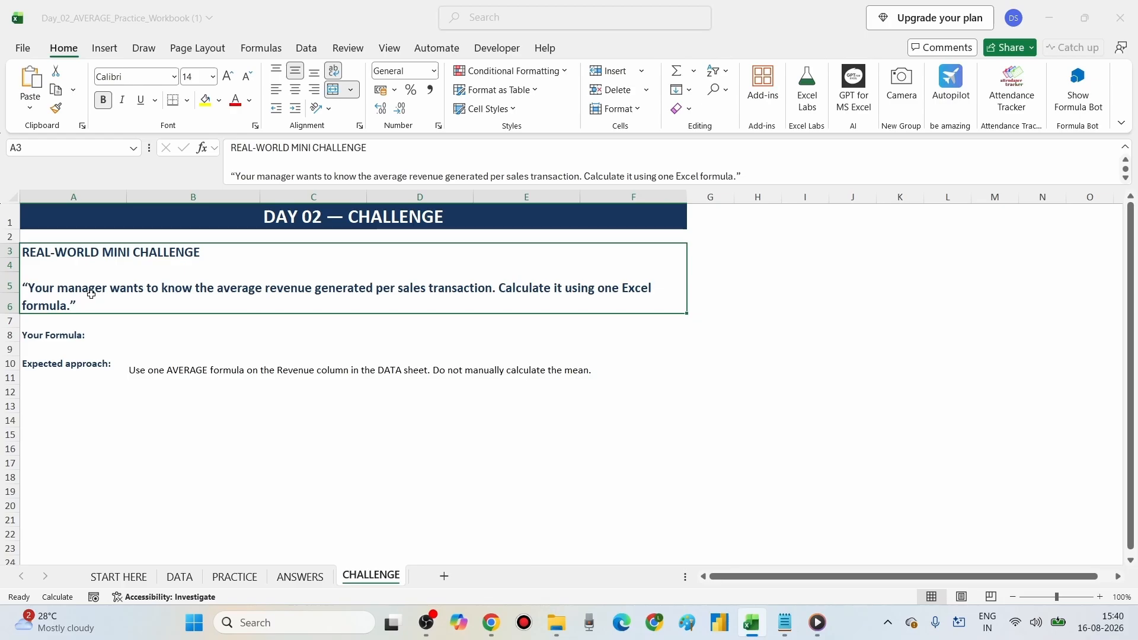
{"action": "left_click", "coordinate": [148, 371]}
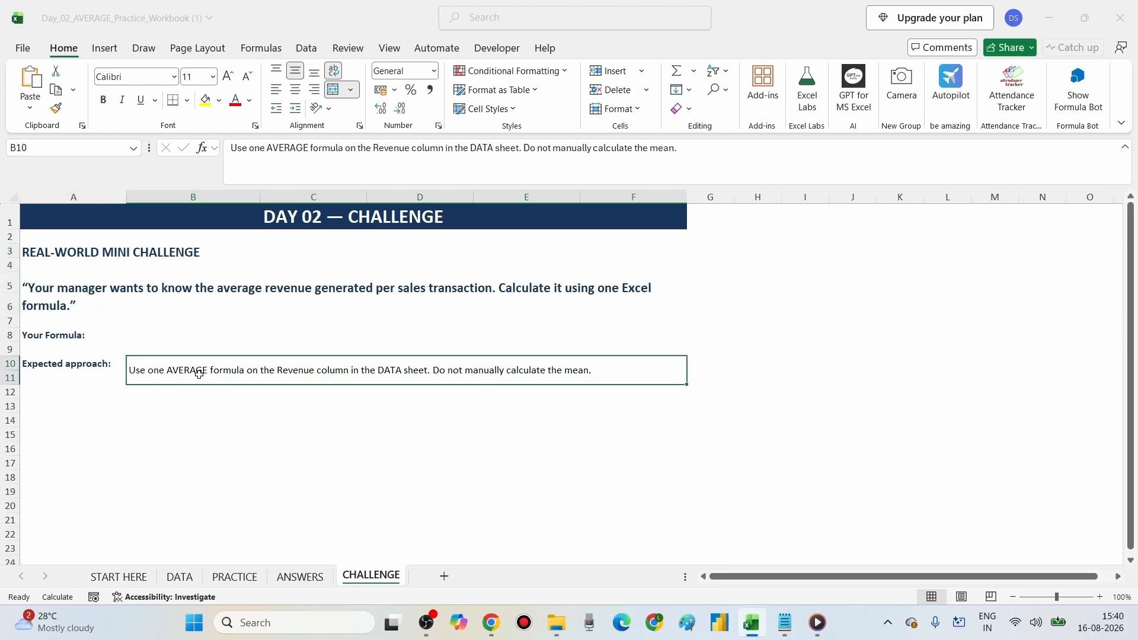